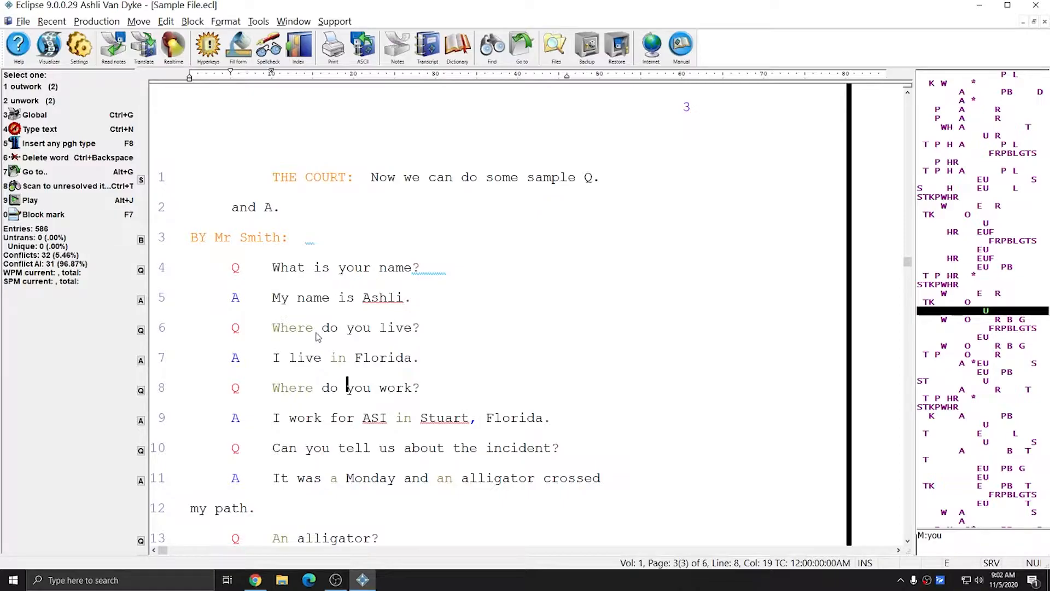
Insert a Comment print command before "Where do you live?" on page 3 with a note to check the witness name's spelling.
click(276, 327)
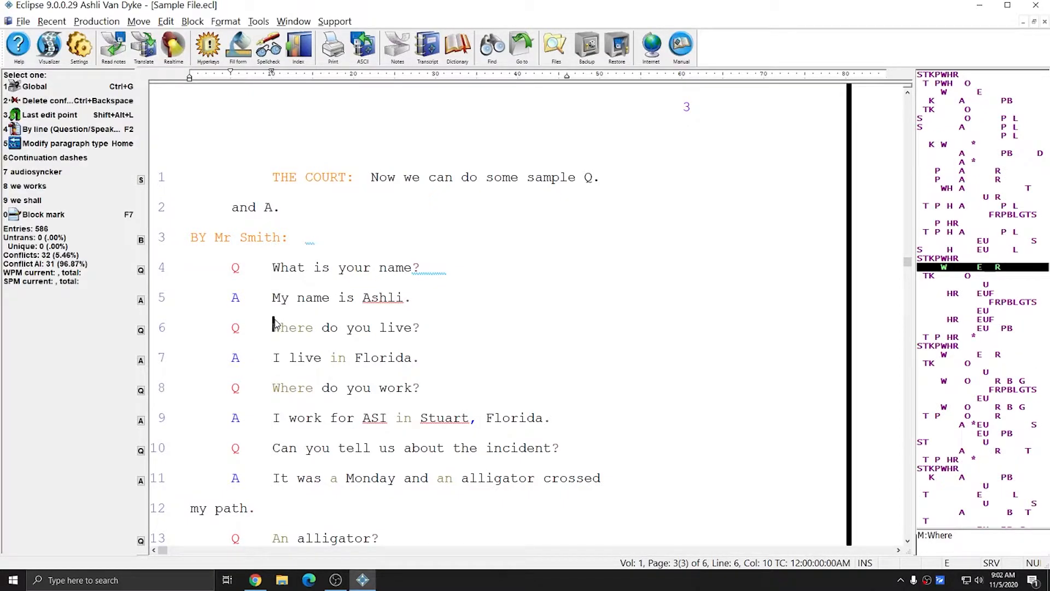
key(ctrl+p)
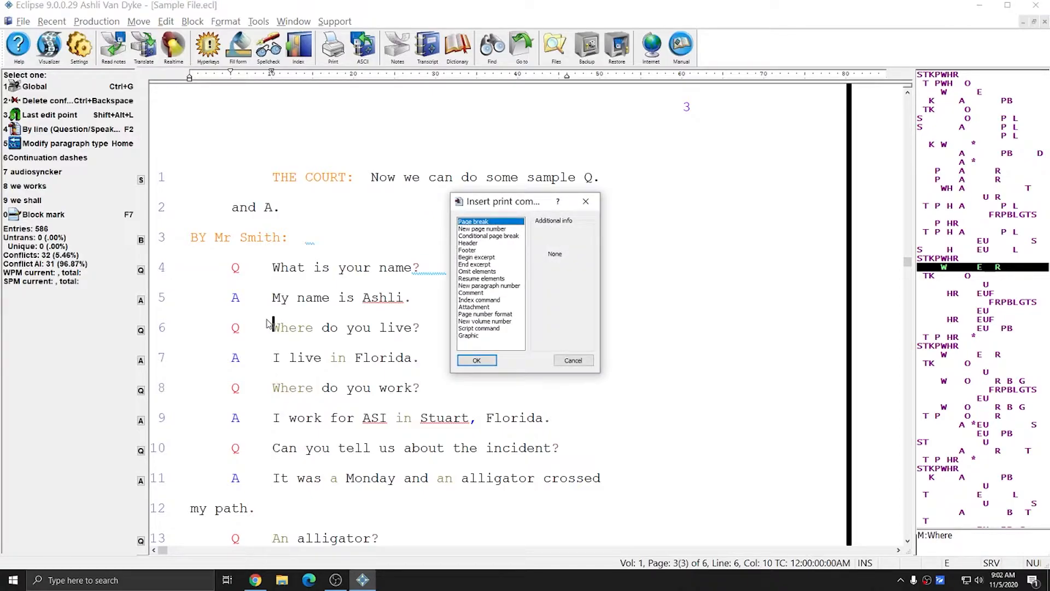
key(c)
key(c)
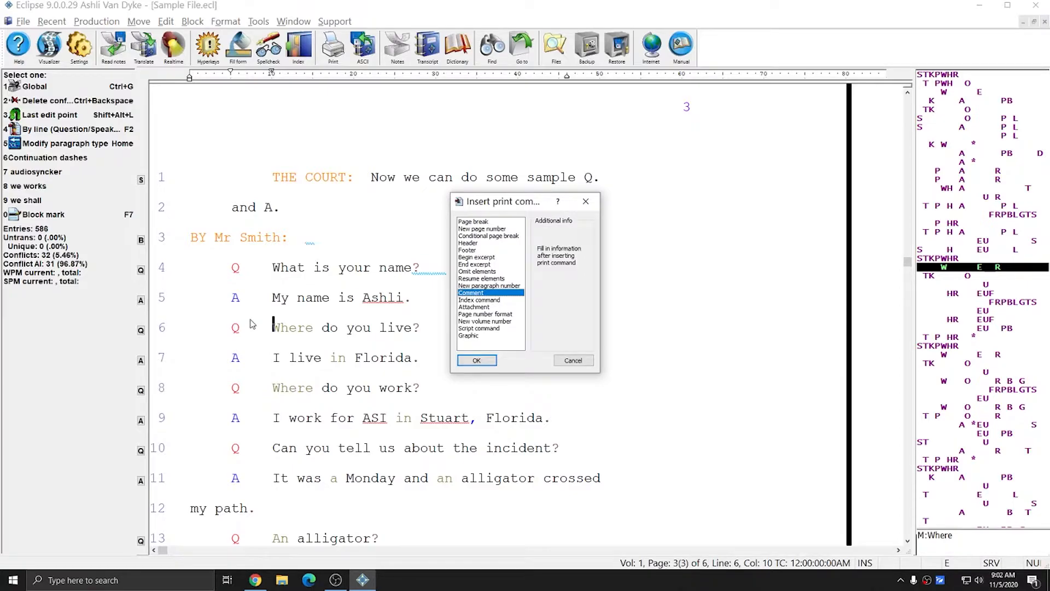
key(Return)
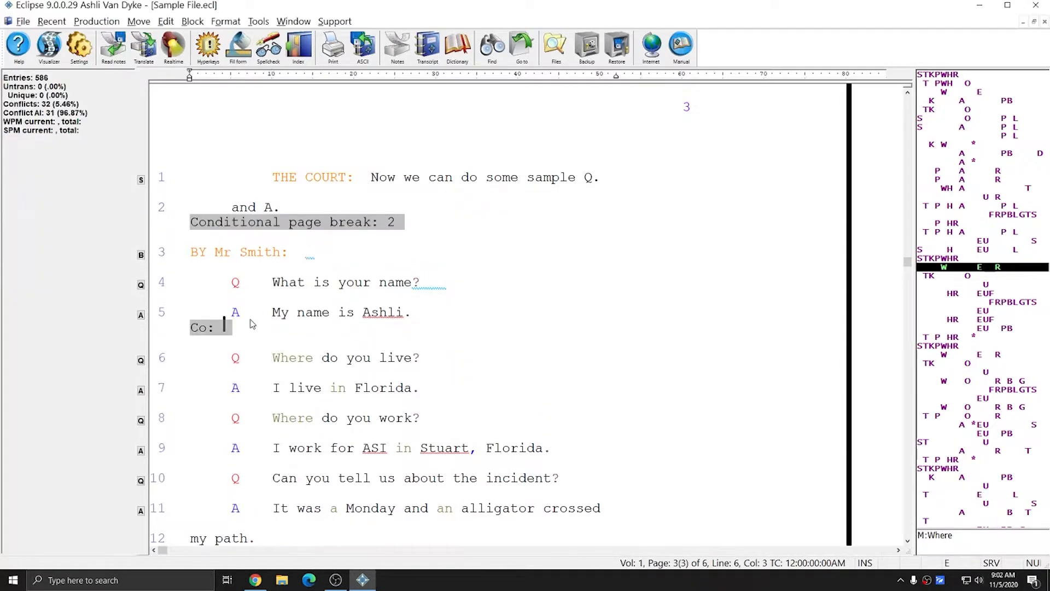
text(Check ASHLI spelling)
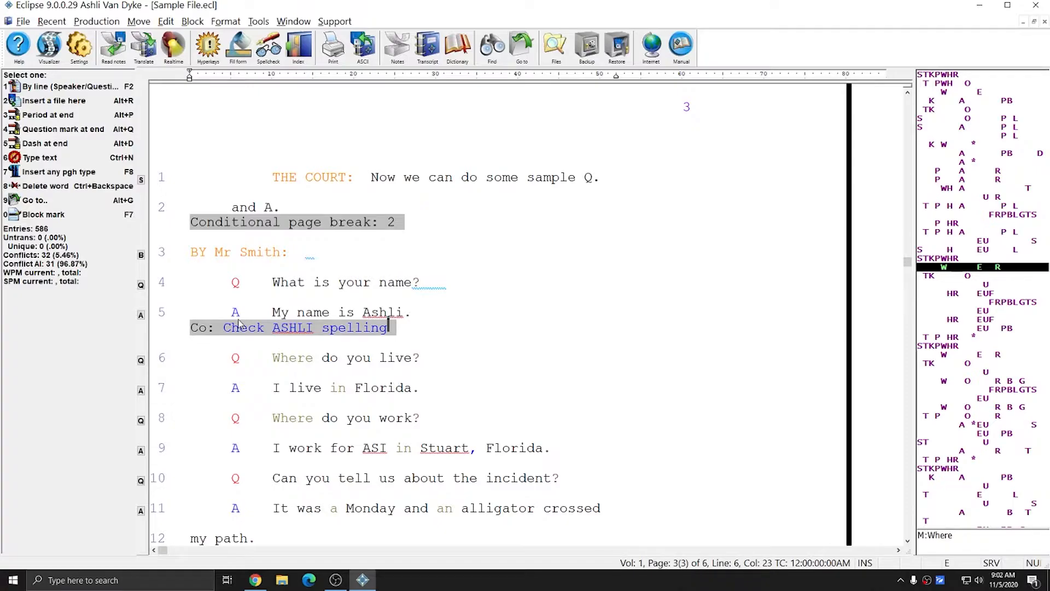
key(ctrl+k)
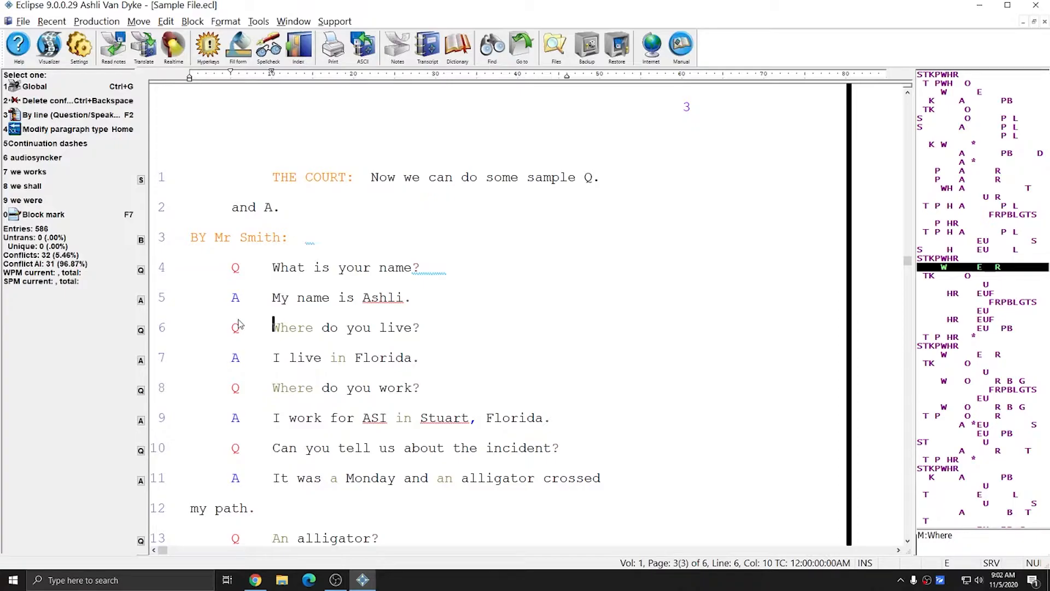
Turn on the display of print commands in the user settings and place the cursor inside the page 3 comment.
click(79, 45)
click(601, 215)
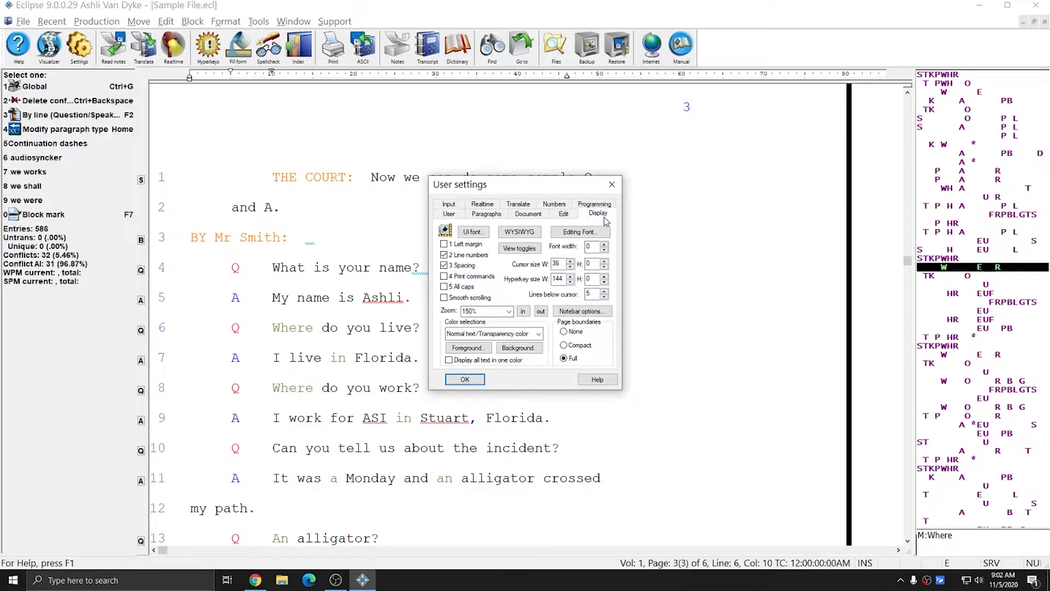
click(451, 277)
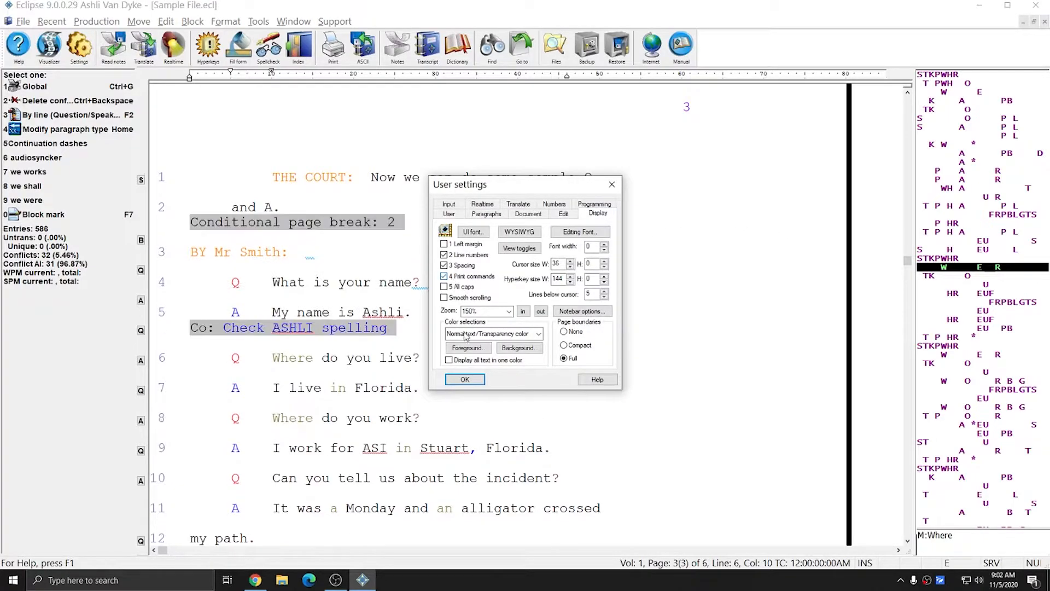
click(468, 379)
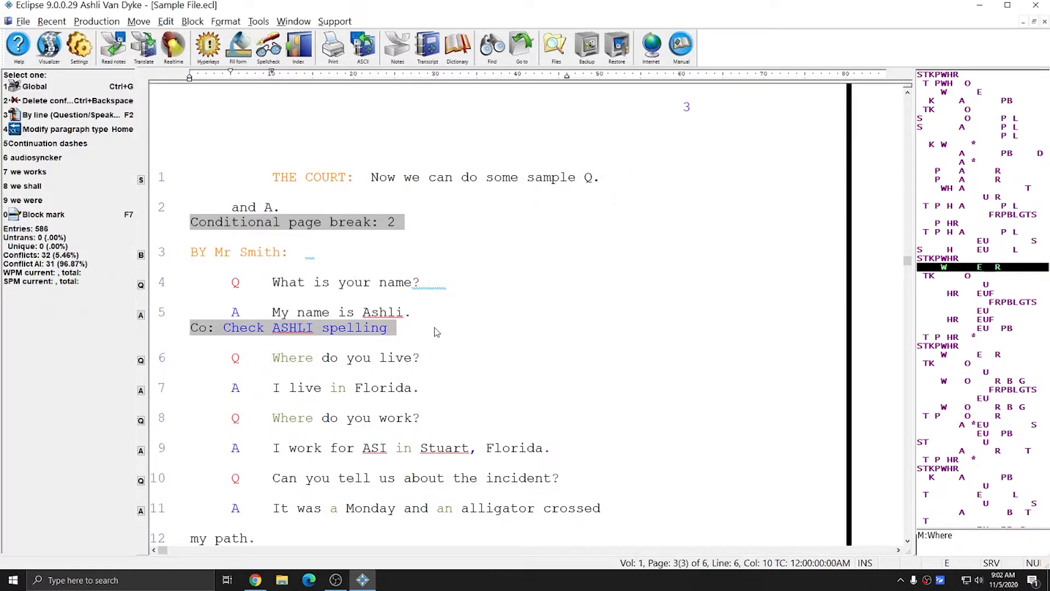
click(267, 327)
drag(227, 326, 342, 326)
click(318, 327)
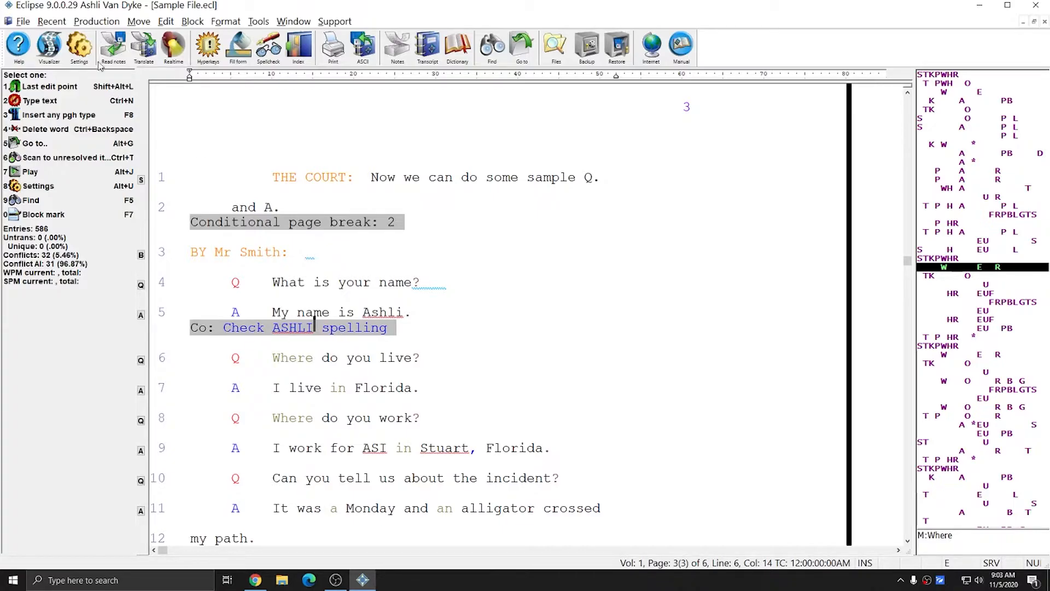
Turn off the display of print commands in the user settings and move the cursor out of the comment.
click(81, 52)
click(600, 215)
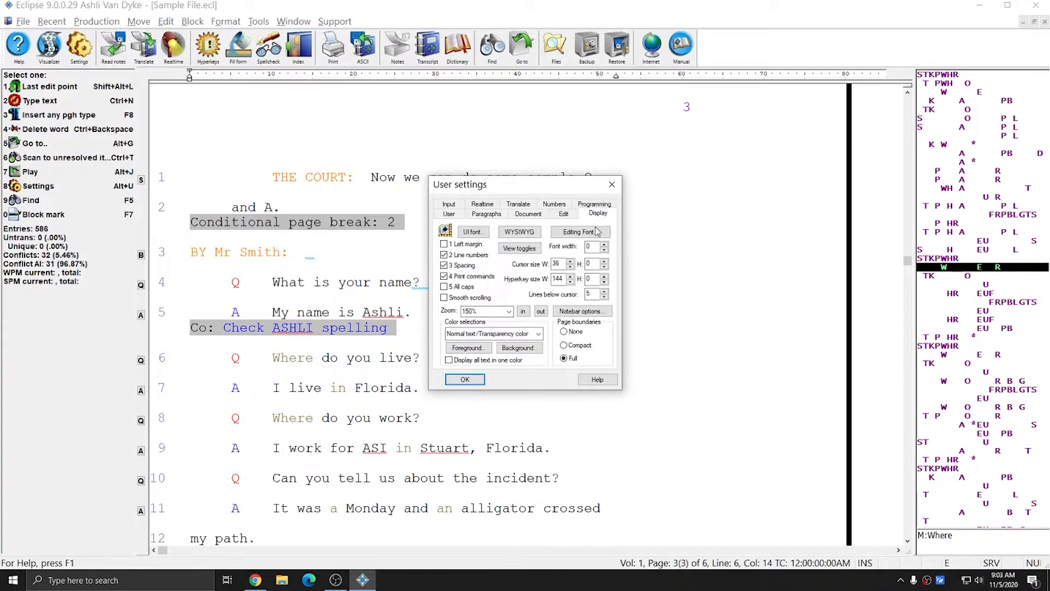
key(Return)
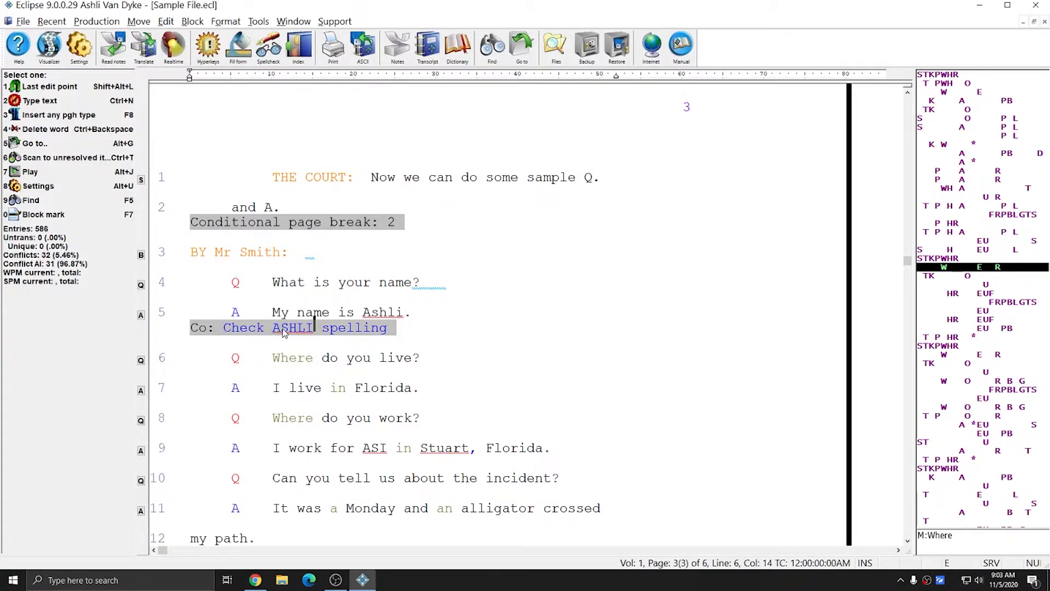
click(329, 364)
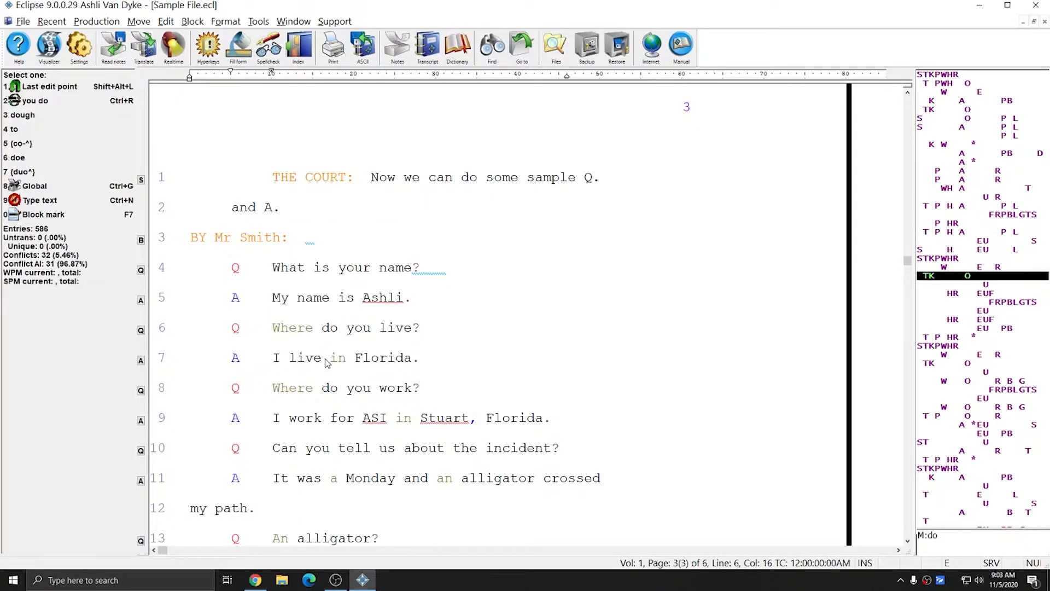
Start a main dictionary entry for the steno strokes KOPLT KOPLT with the definition {PRT:Comment}CHECK SPELLING.
click(358, 358)
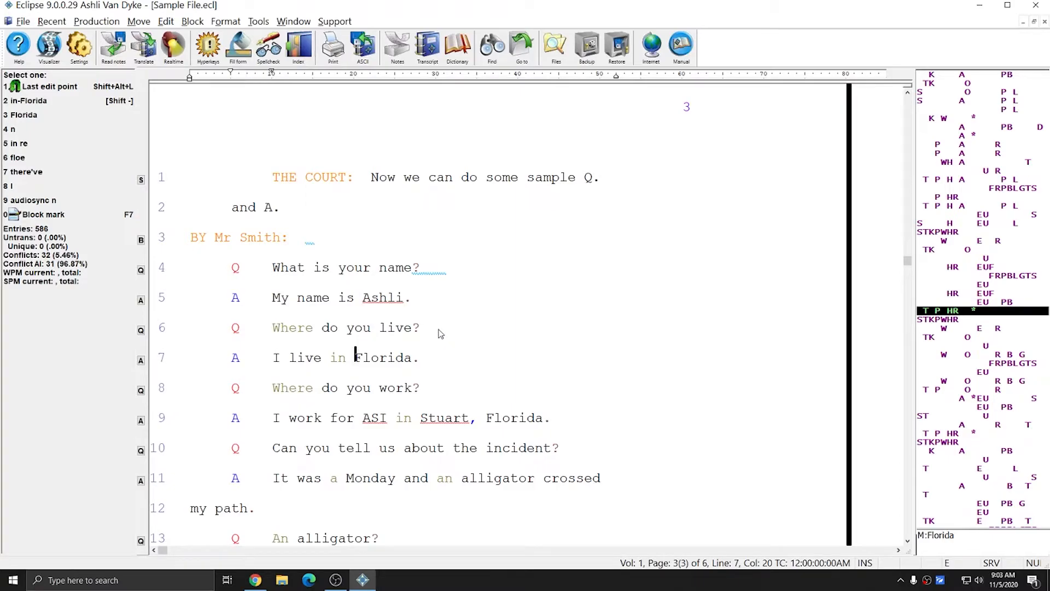
key(alt+Insert)
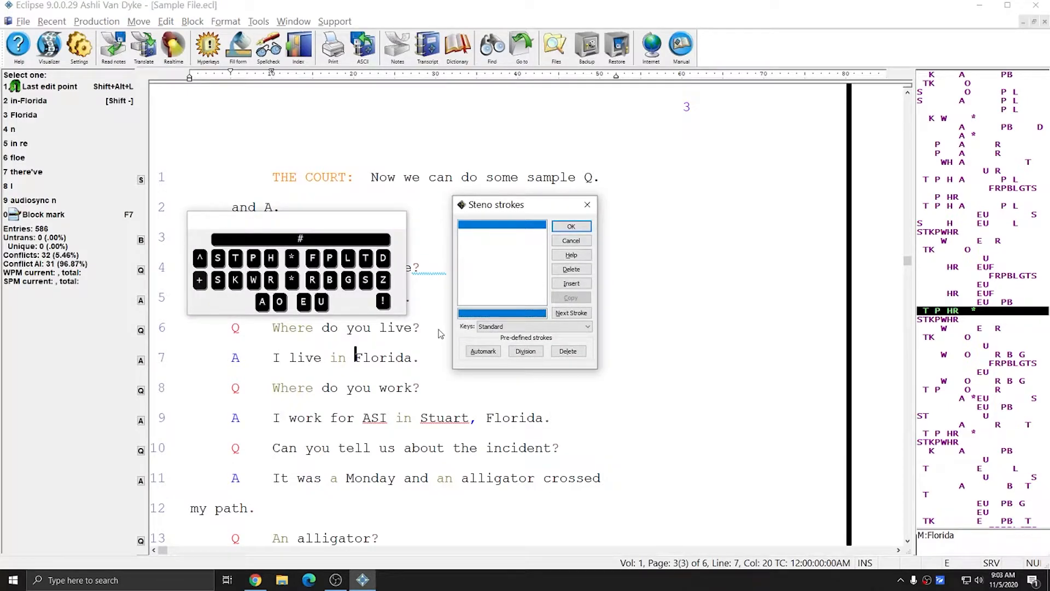
text(koplt koplt)
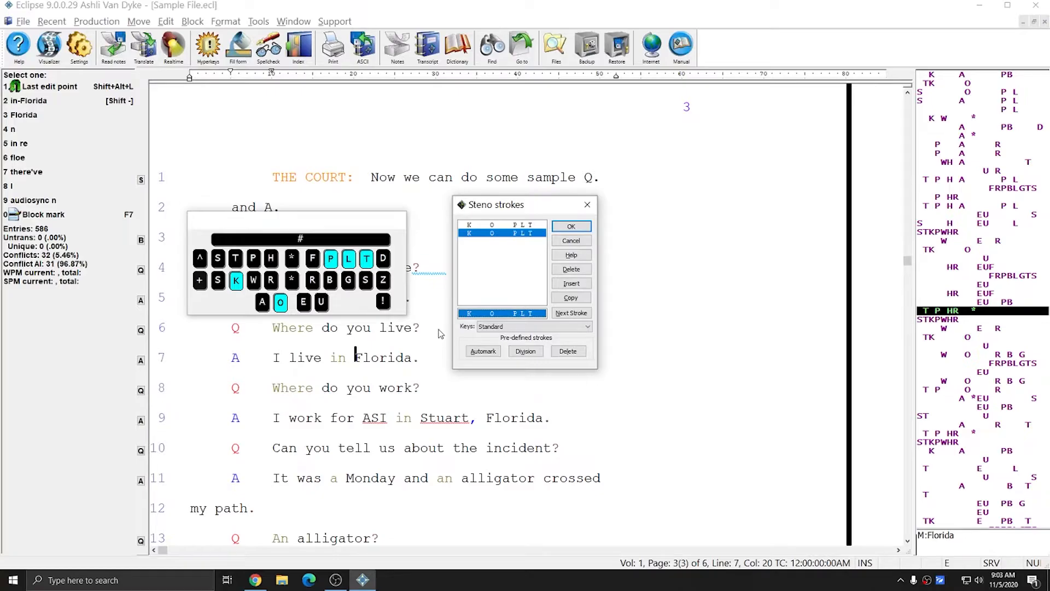
key(Return)
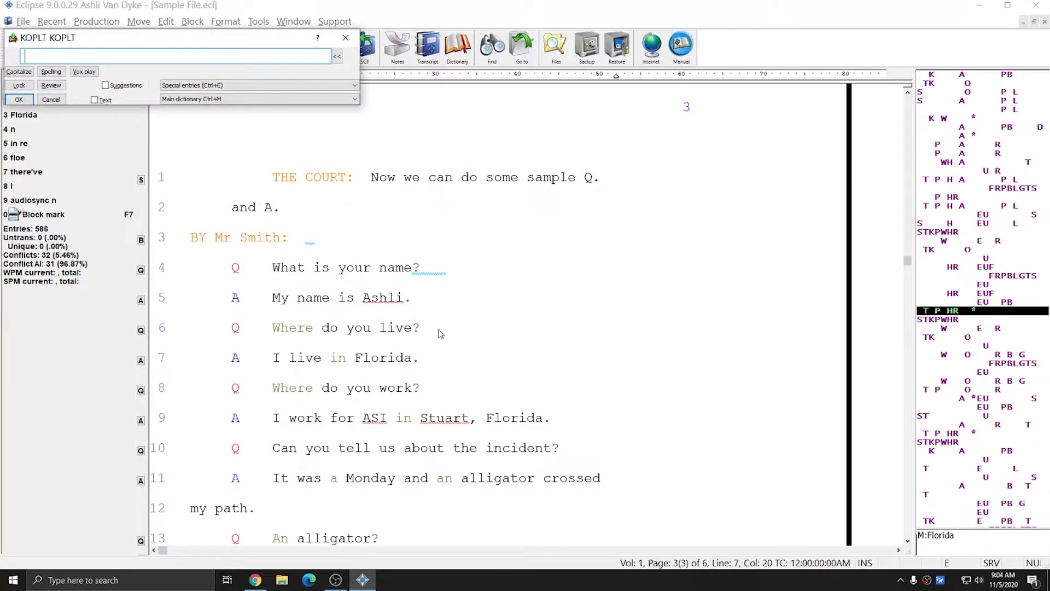
text({PRT:Comment)
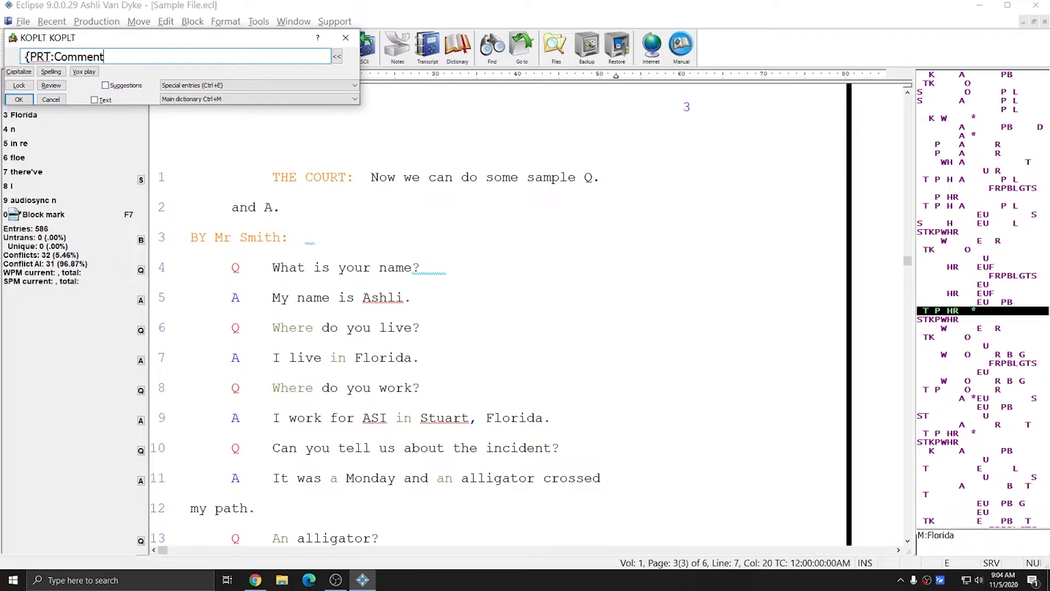
text(})
text(CHECK SPELLING)
Change the entry's definition to {PRT:Comment}CHECK AUDIO{F} and close the entry without saving it.
key(BackSpace)
key(BackSpace)
key(BackSpace)
key(BackSpace)
key(BackSpace)
key(BackSpace)
key(BackSpace)
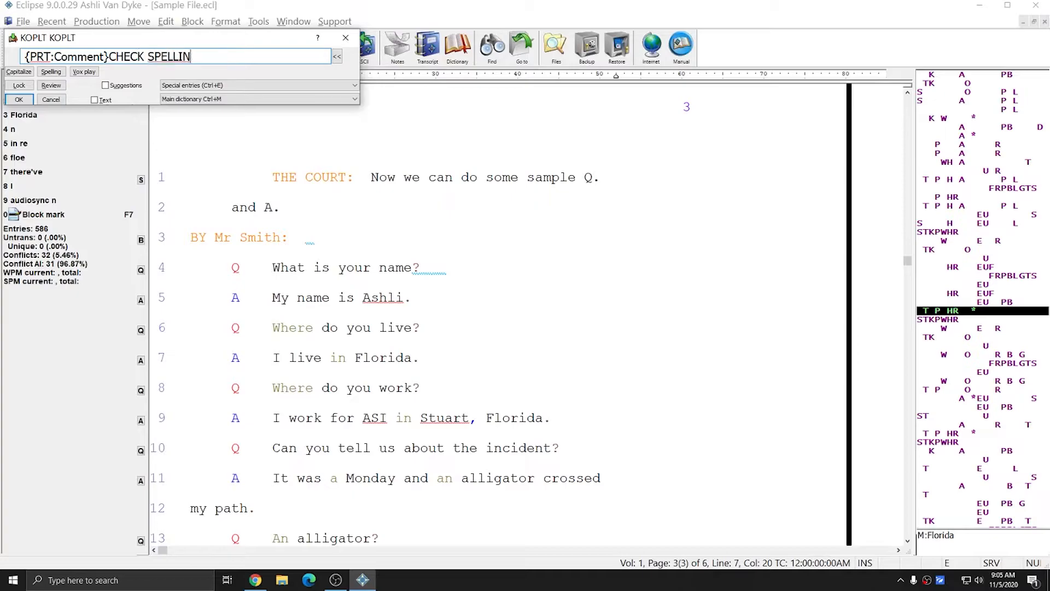
key(BackSpace)
text(AUDIO{F})
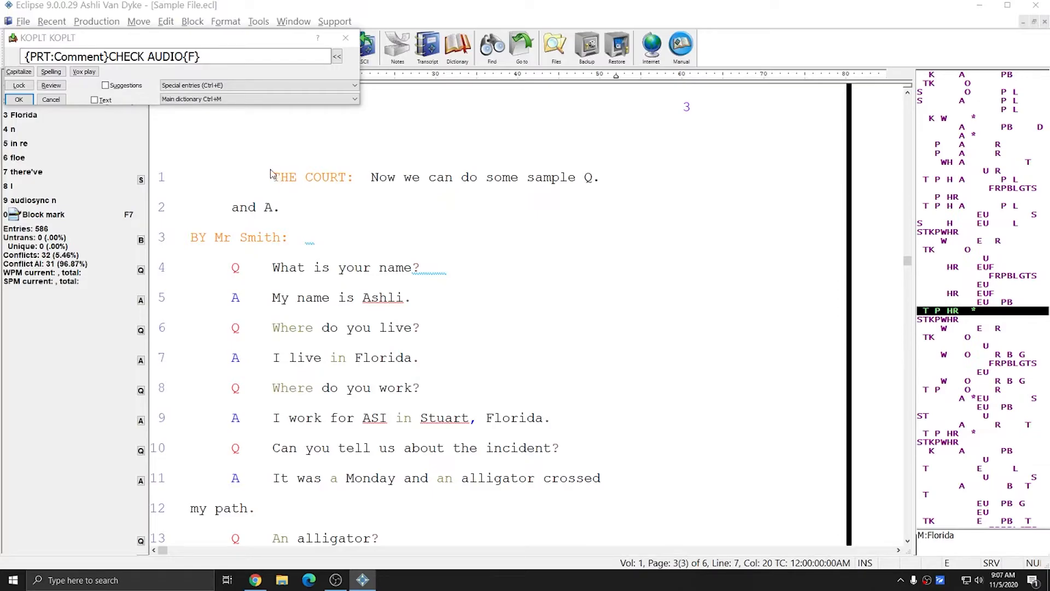
click(345, 37)
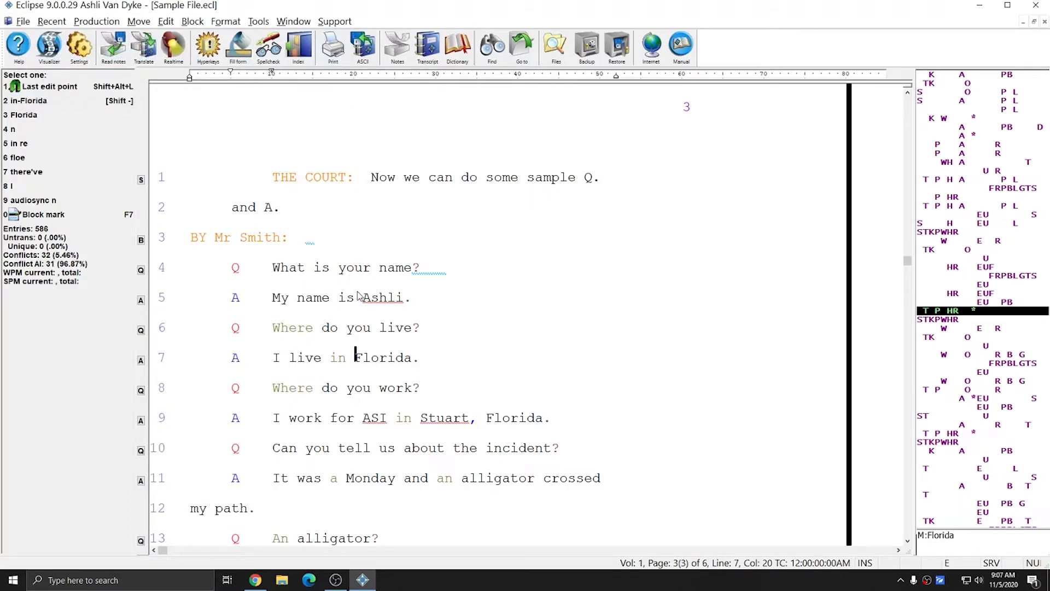
Review the print commands in the job report, select the spelling comment on page 3, and close the report.
click(259, 22)
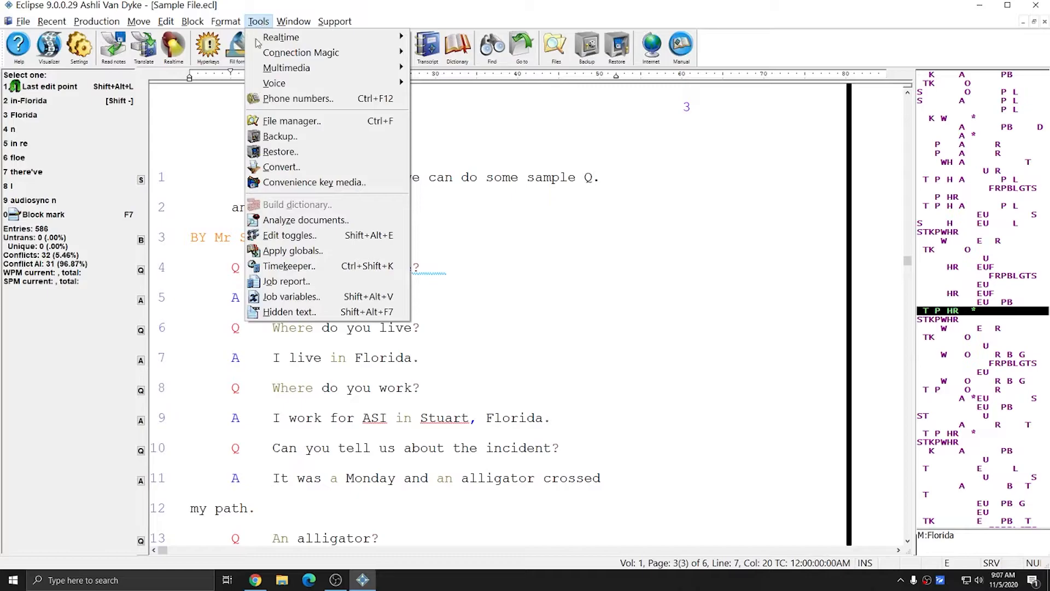
click(295, 281)
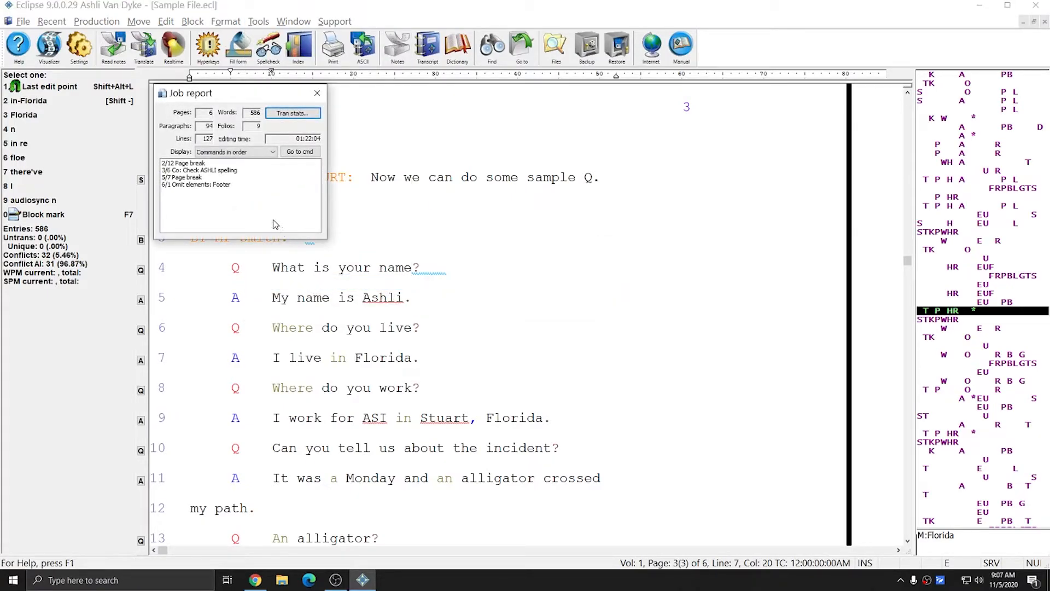
click(182, 171)
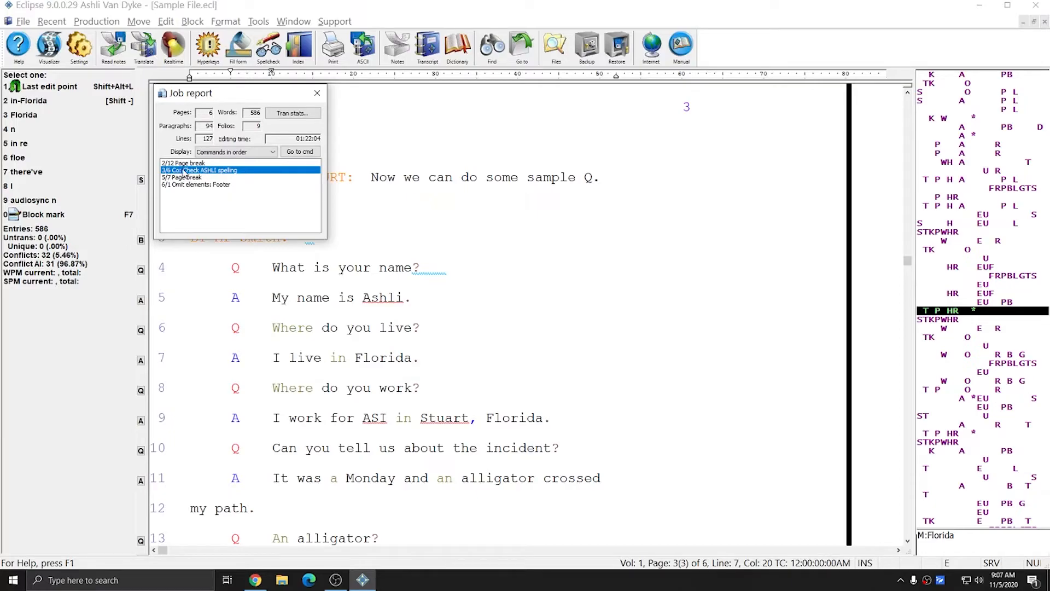
click(318, 93)
Insert a Comment print command reading "Check audio" before "Did you have a repair kit with you?" on page 4.
scroll(293, 219, down, 2)
scroll(292, 221, down, 6)
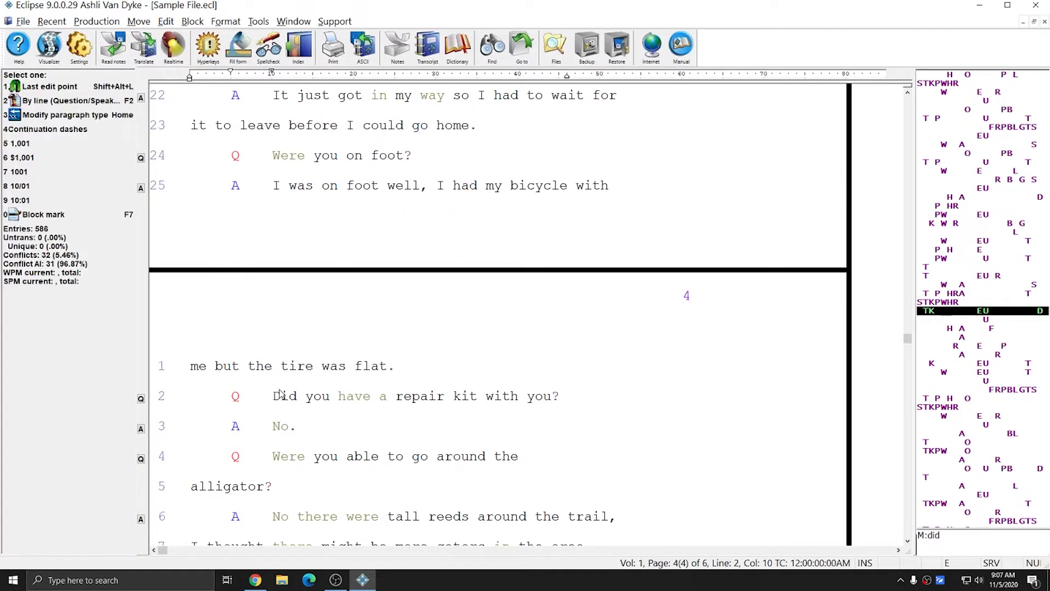
key(ctrl+Return)
key(c)
key(c)
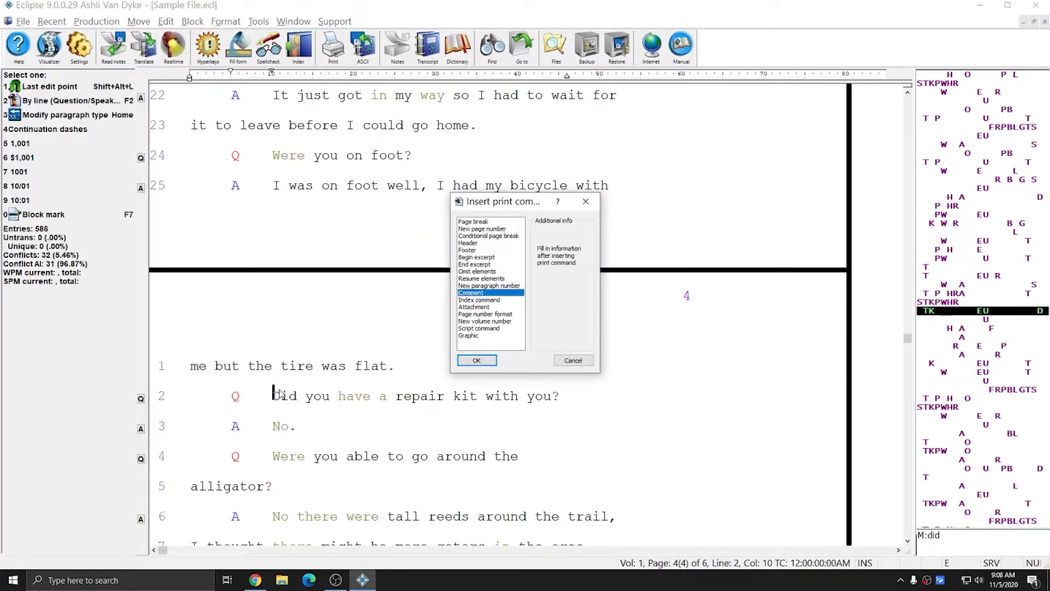
key(Return)
text(Check audio)
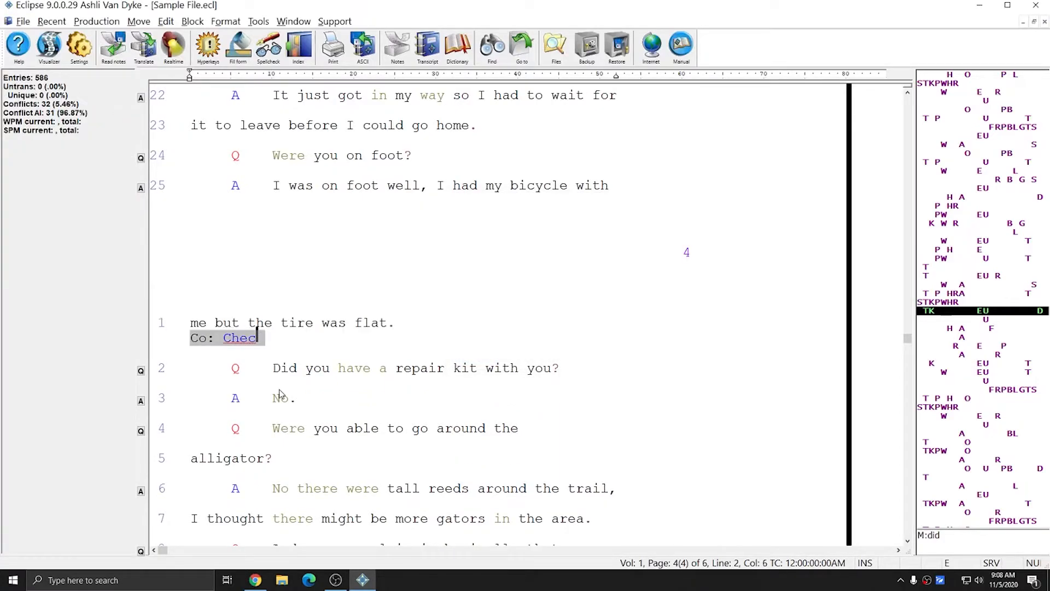
key(Return)
Insert a Comment print command reading "Check spelling dactylio" before "Your Honor?" on page 5, and return to the start of the document.
key(Page_Down)
key(Page_Down)
key(Page_Down)
key(Page_Down)
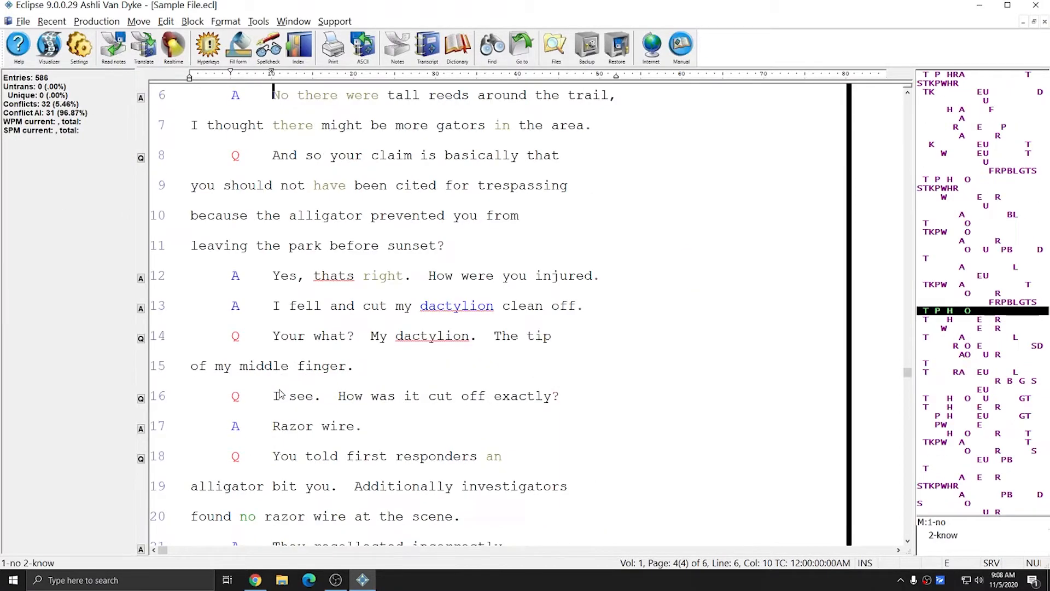
key(Page_Up)
key(Up)
key(Up)
key(Up)
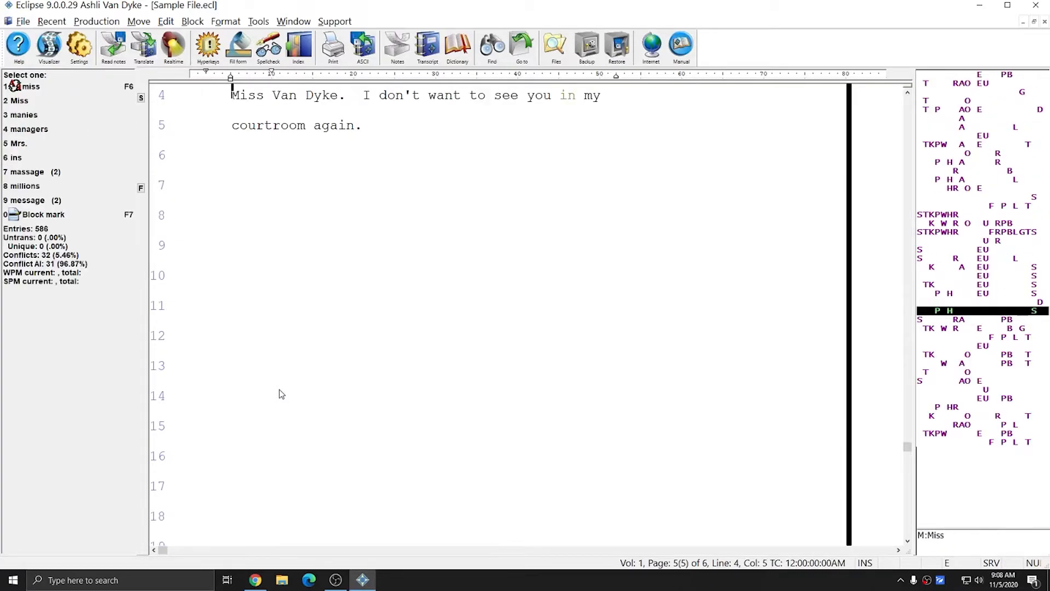
key(alt+p)
key(c)
key(c)
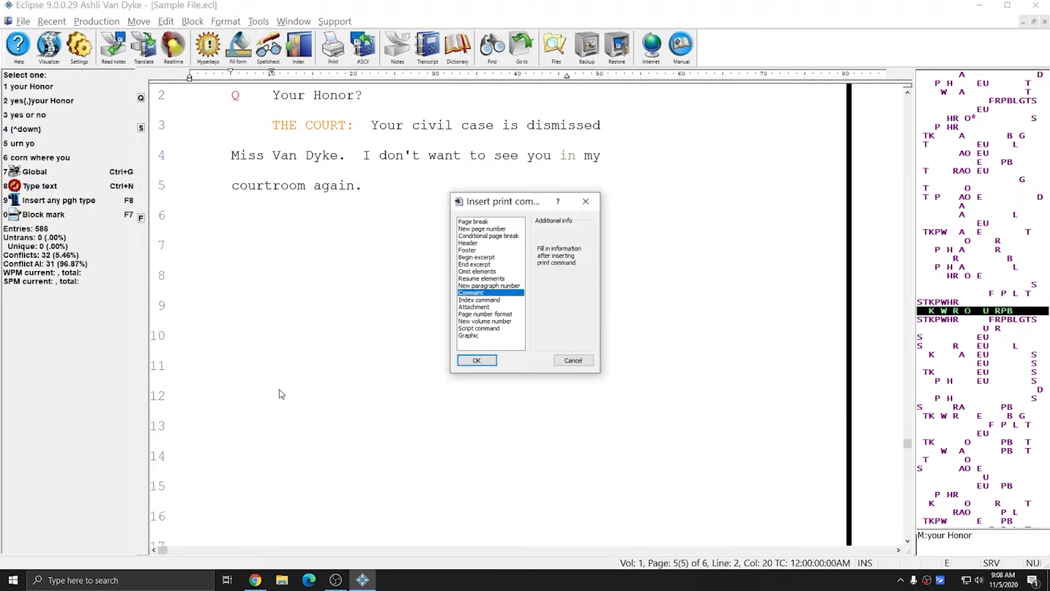
key(Return)
text(CHeck)
key(BackSpace)
key(BackSpace)
key(BackSpace)
key(BackSpace)
text(hec)
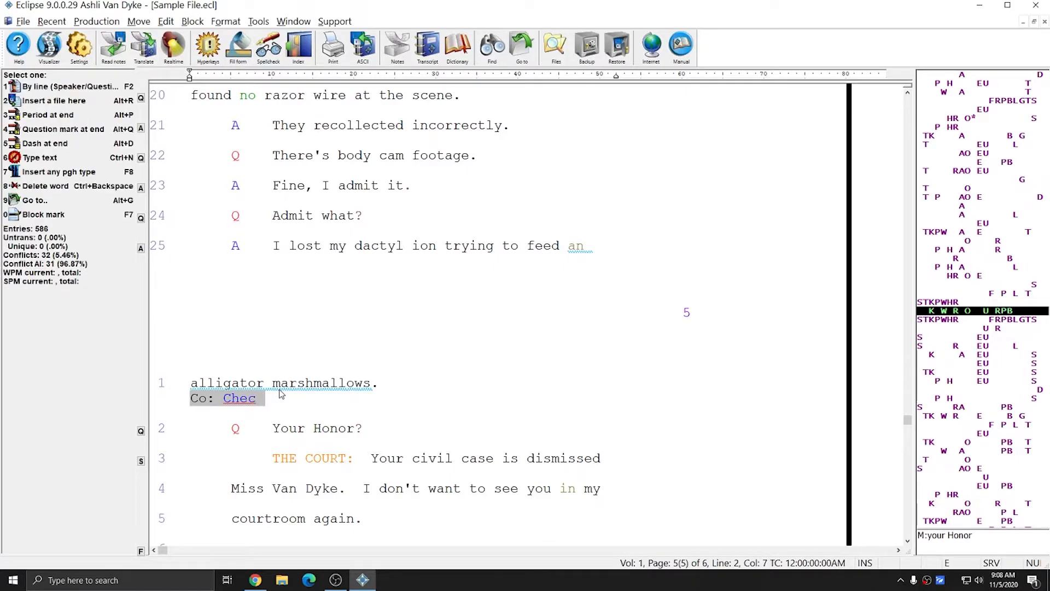
text(k spelling )
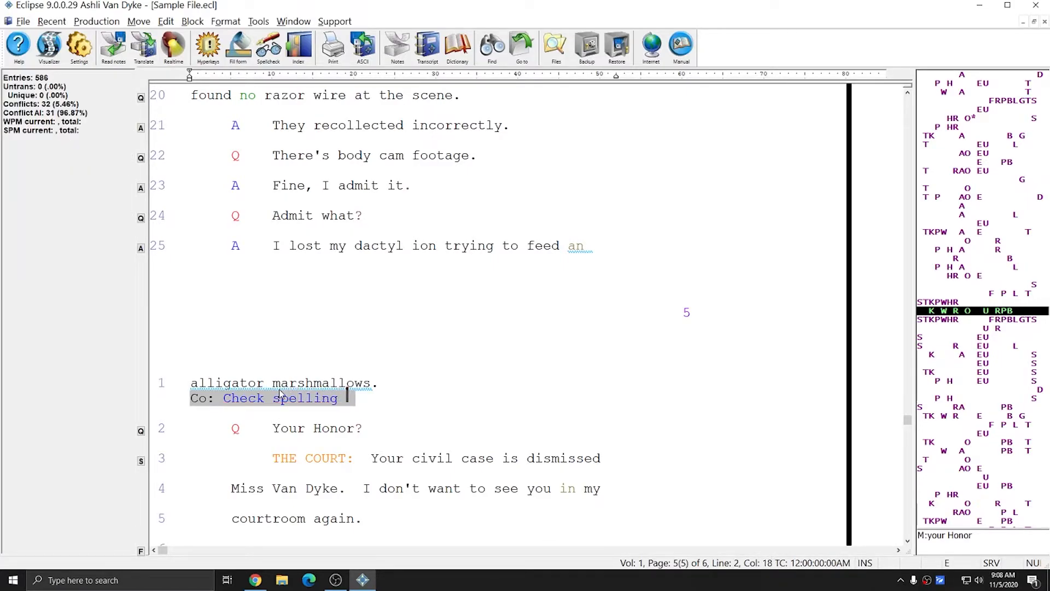
text(dactylio)
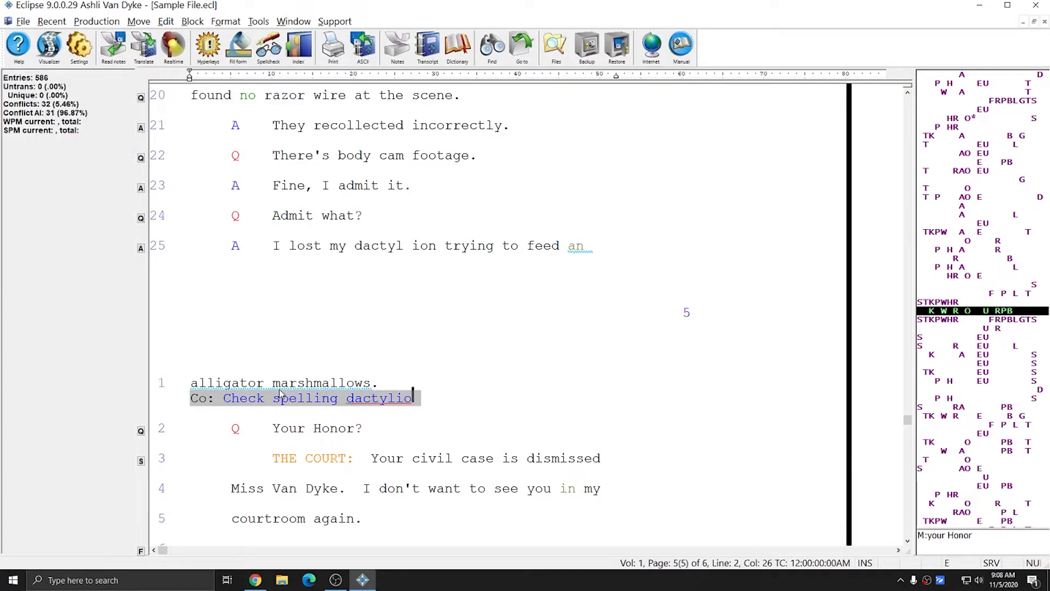
key(Return)
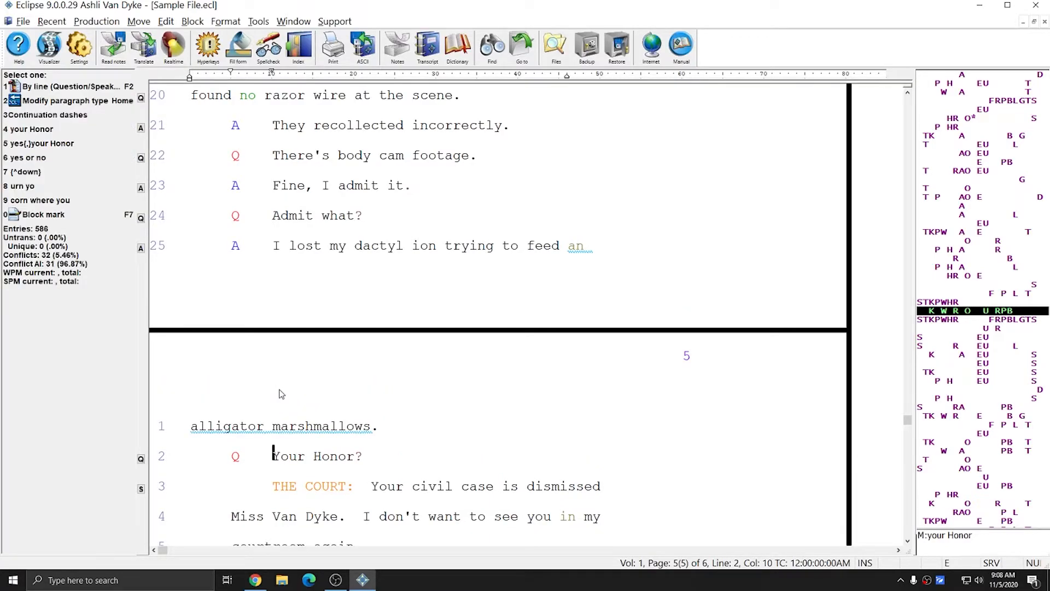
key(ctrl+Home)
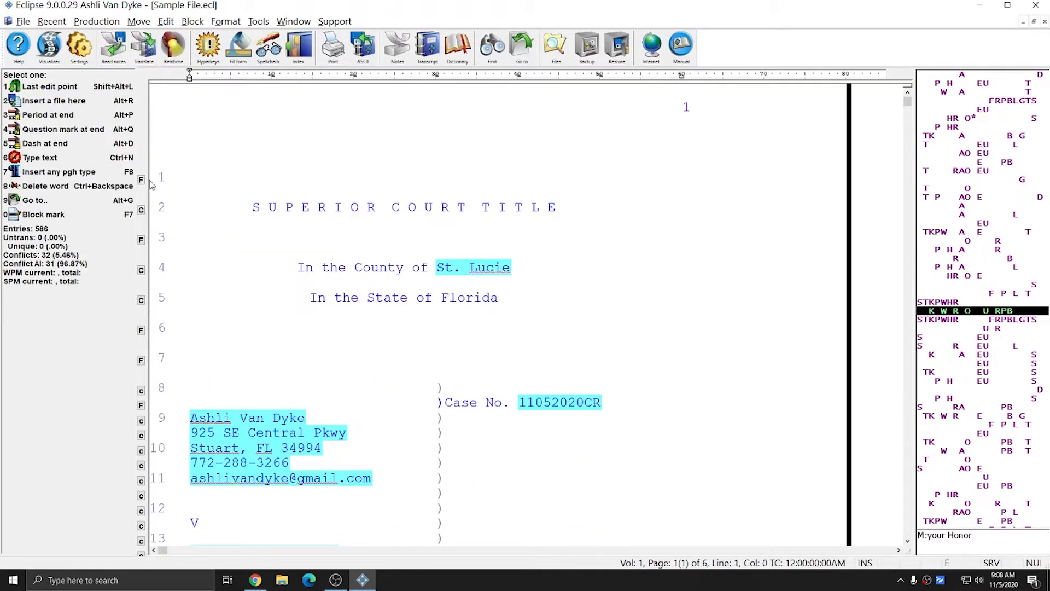
Open the job report, jump to the spelling comment on page 3, and move the report clear of the transcript text.
click(259, 20)
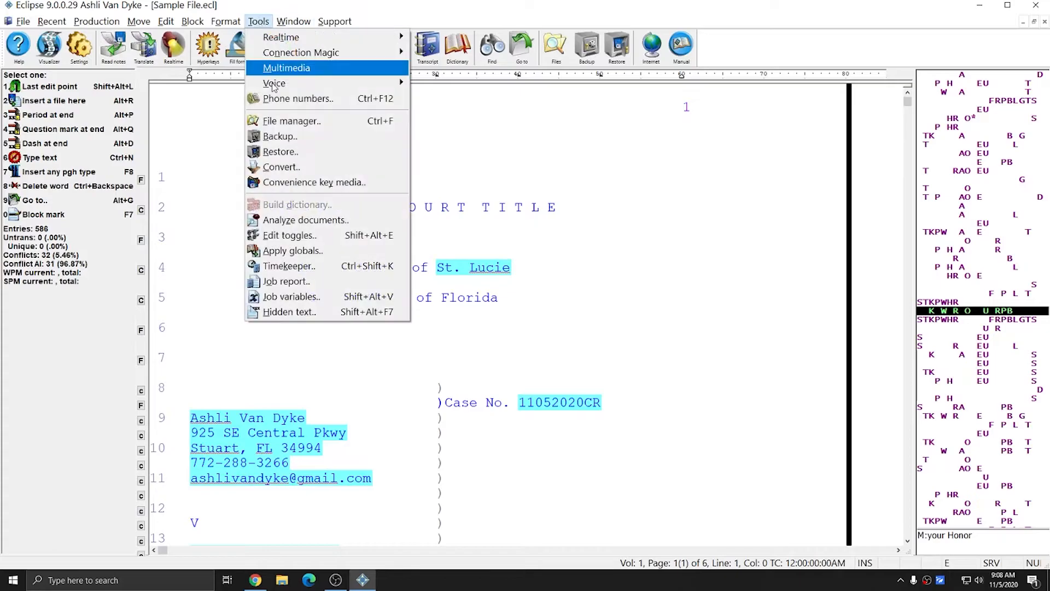
click(299, 281)
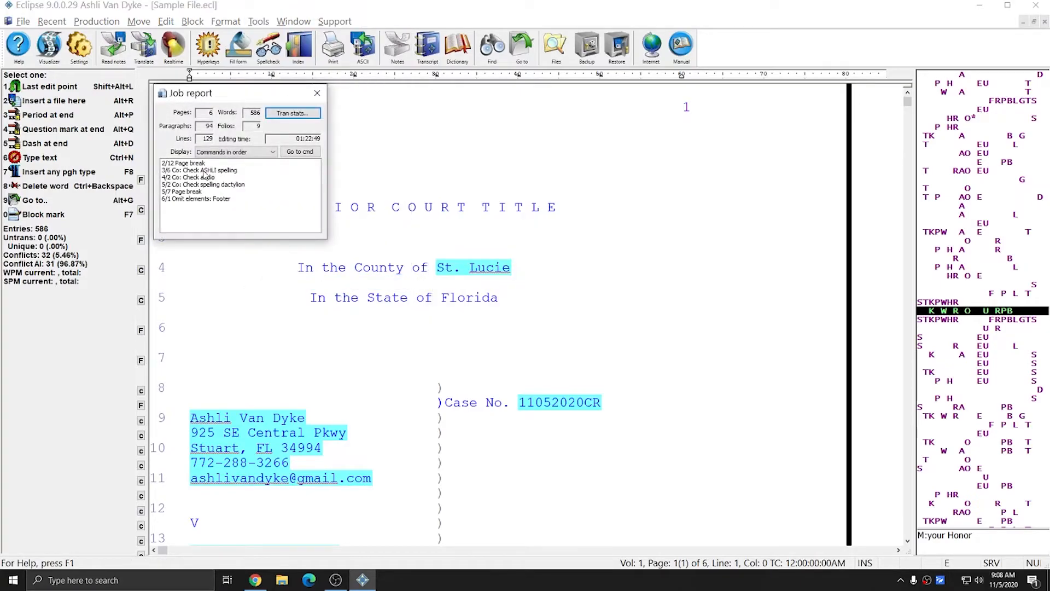
click(204, 170)
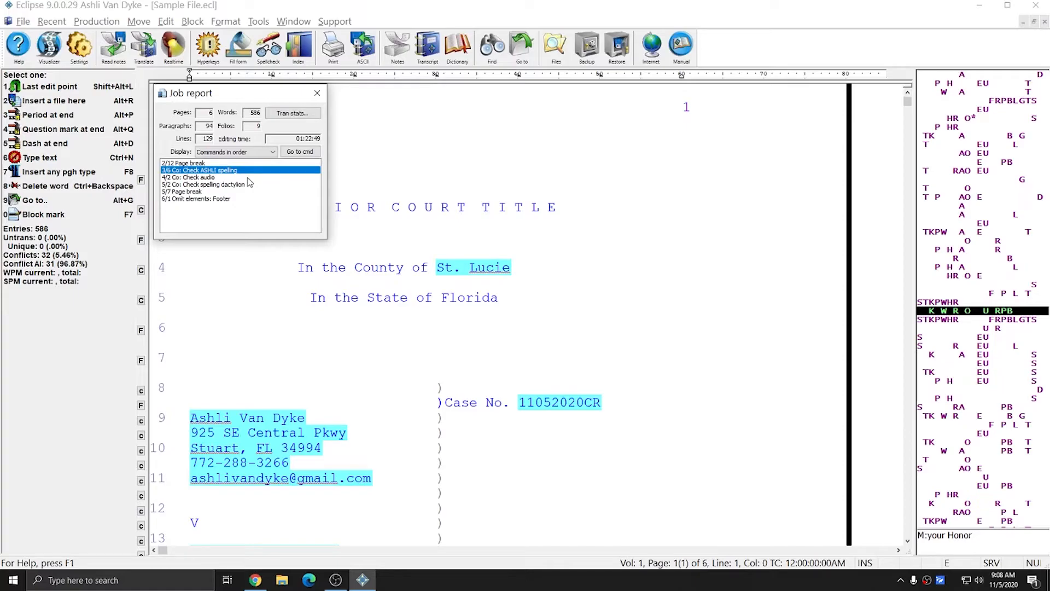
double_click(200, 172)
drag(210, 95, 608, 114)
click(373, 111)
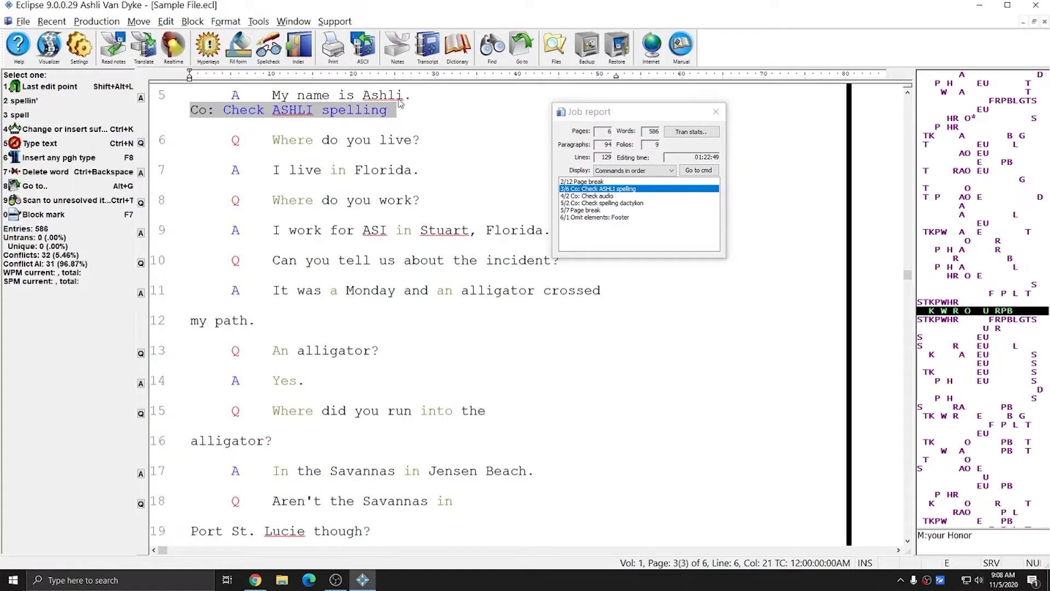
Spell-check the witness's first name on page 3, line 5, and add it to the spelling dictionary.
click(398, 96)
click(366, 95)
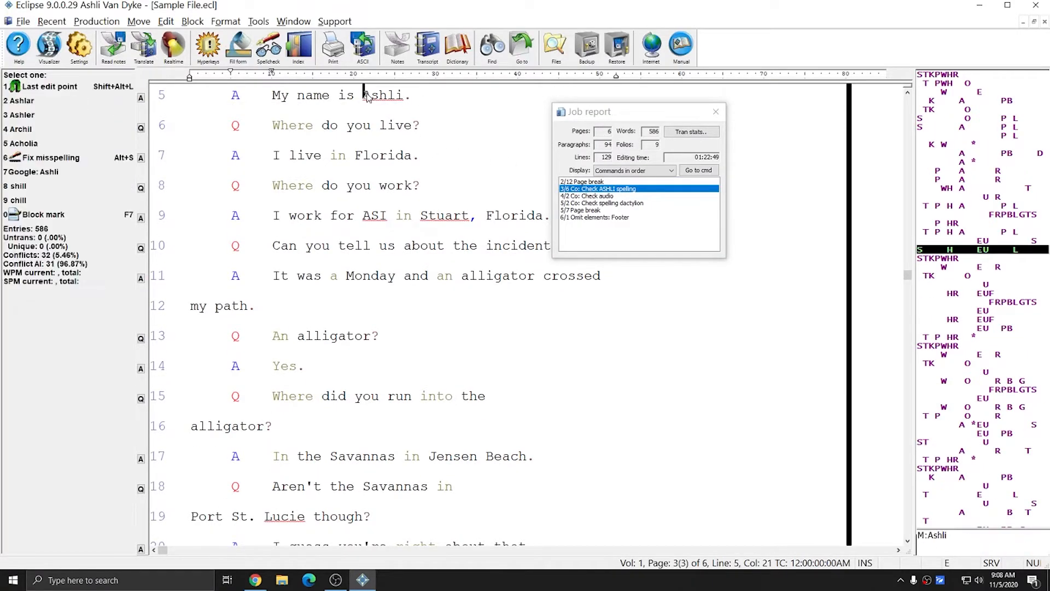
key(alt+s)
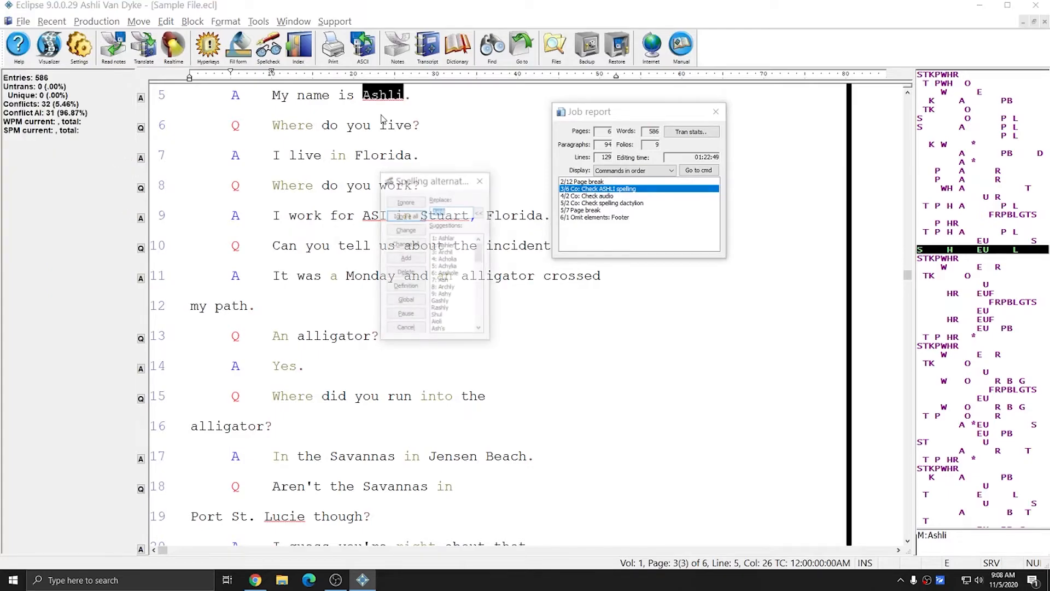
click(403, 260)
Jump from the job report to the "Check audio" comment on page 4 and place the cursor in the line above it.
double_click(591, 196)
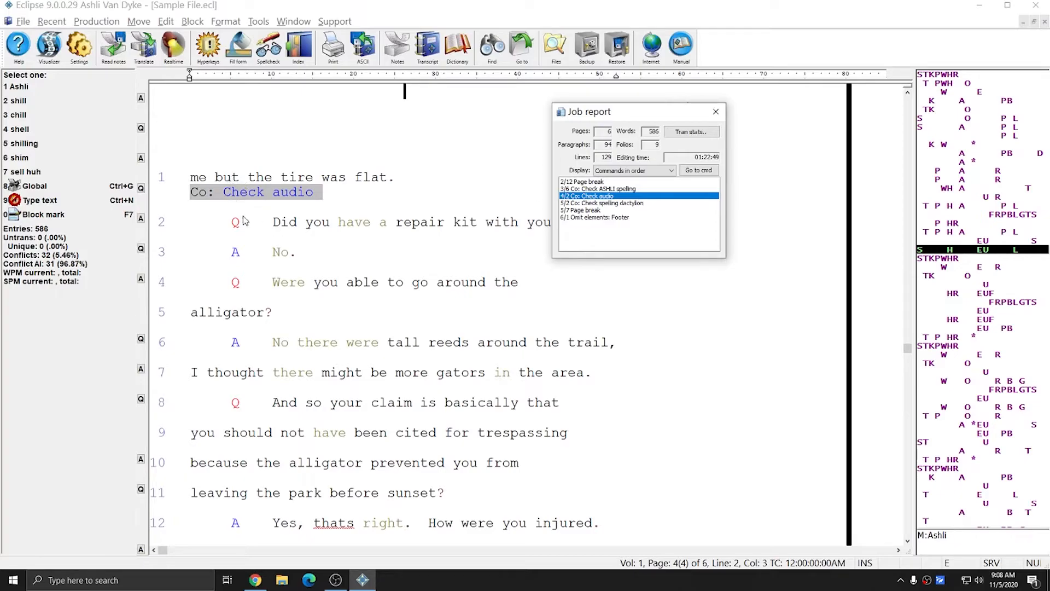
drag(274, 222, 206, 183)
click(211, 178)
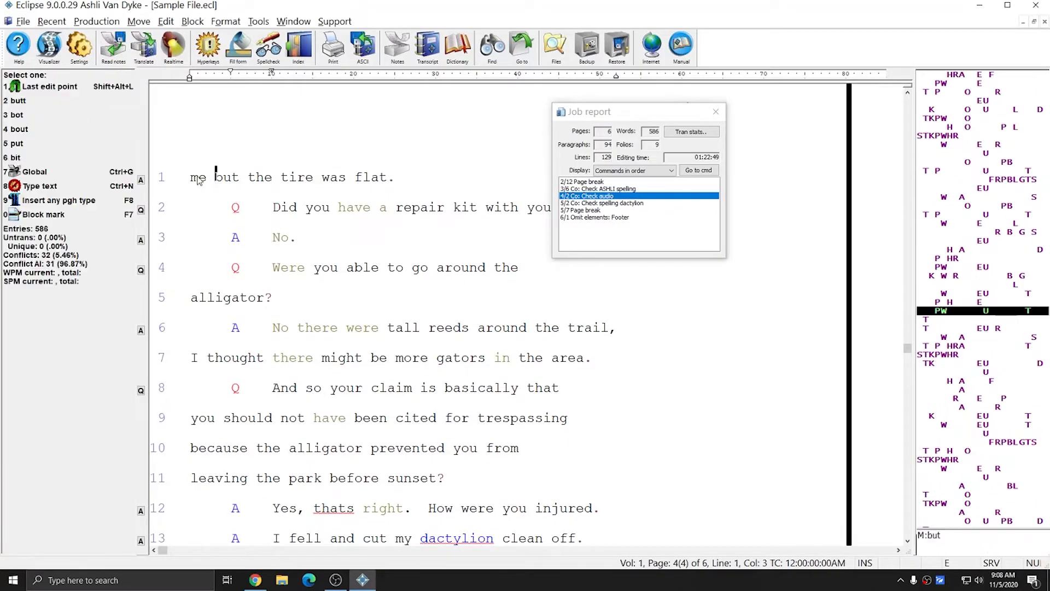
Jump to the "Check spelling dactylion" comment on page 5, mark the word "dactylion" in it, and close the job report.
double_click(605, 203)
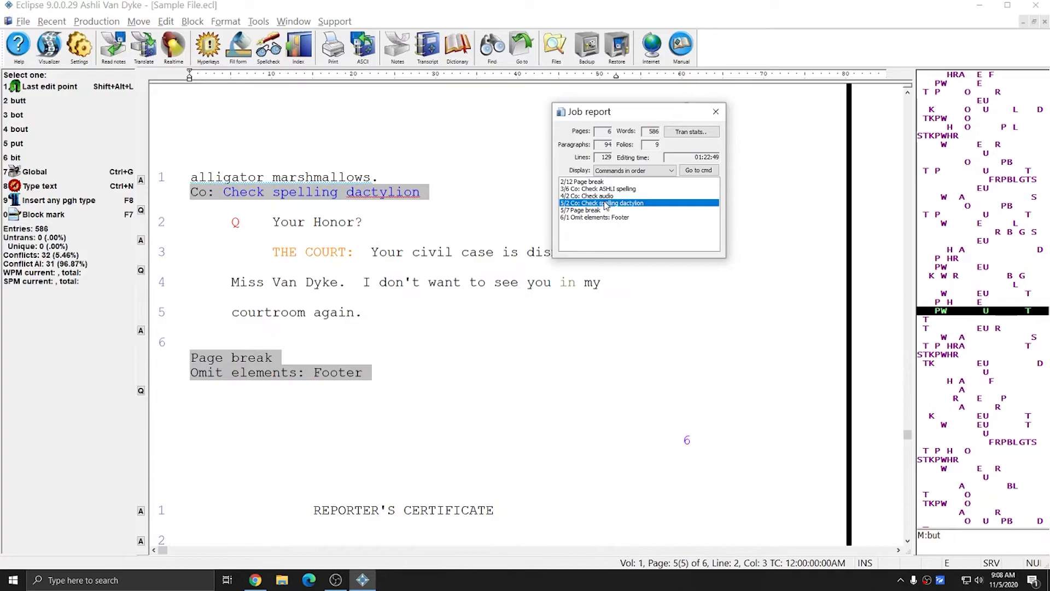
click(363, 195)
drag(350, 194, 423, 196)
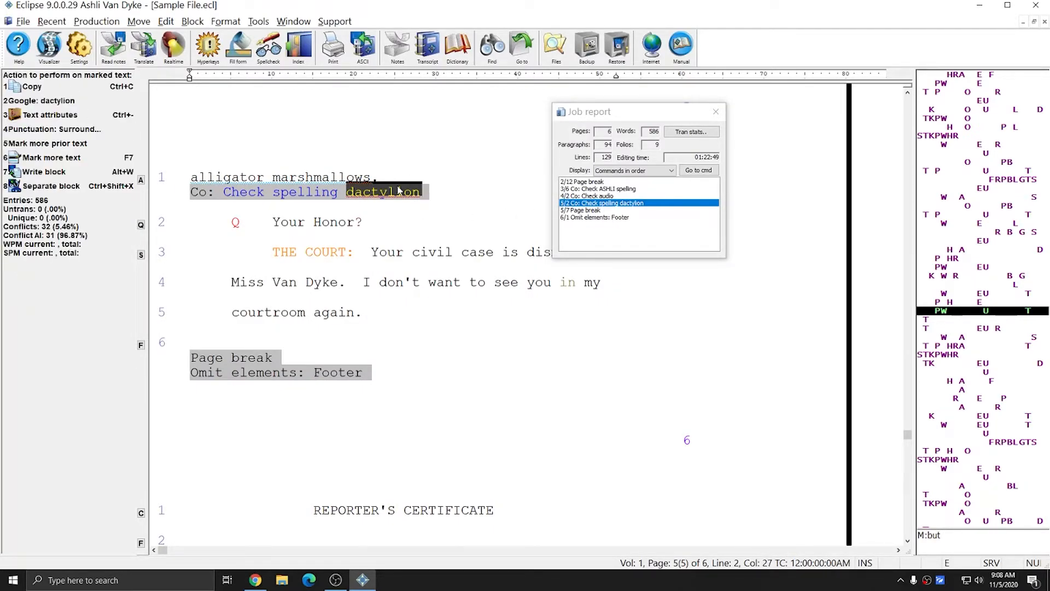
click(295, 189)
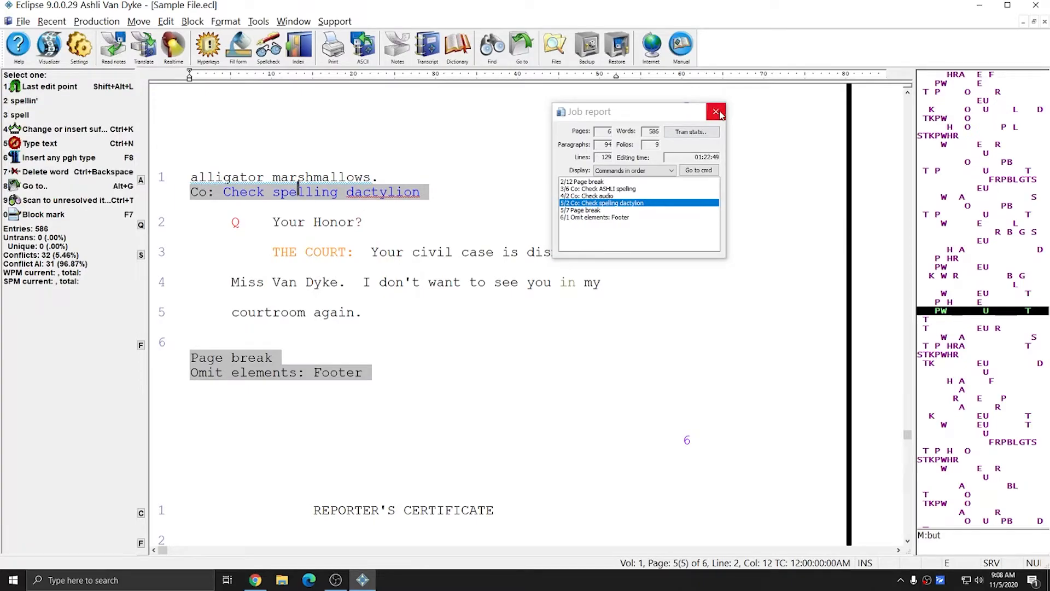
click(717, 112)
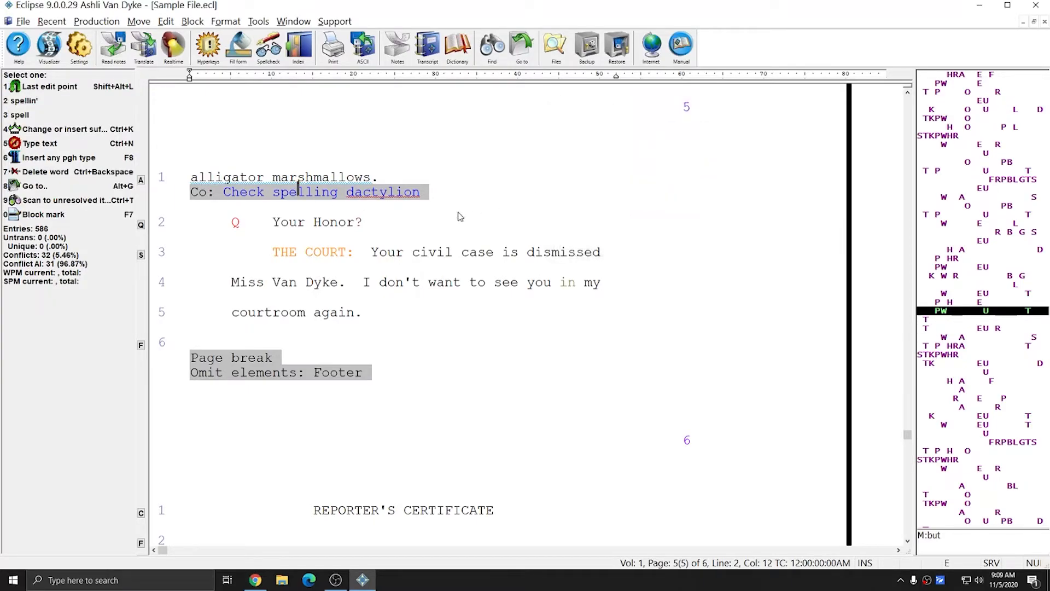
Return to the start of the document and search for the first print command of type Comment.
click(311, 222)
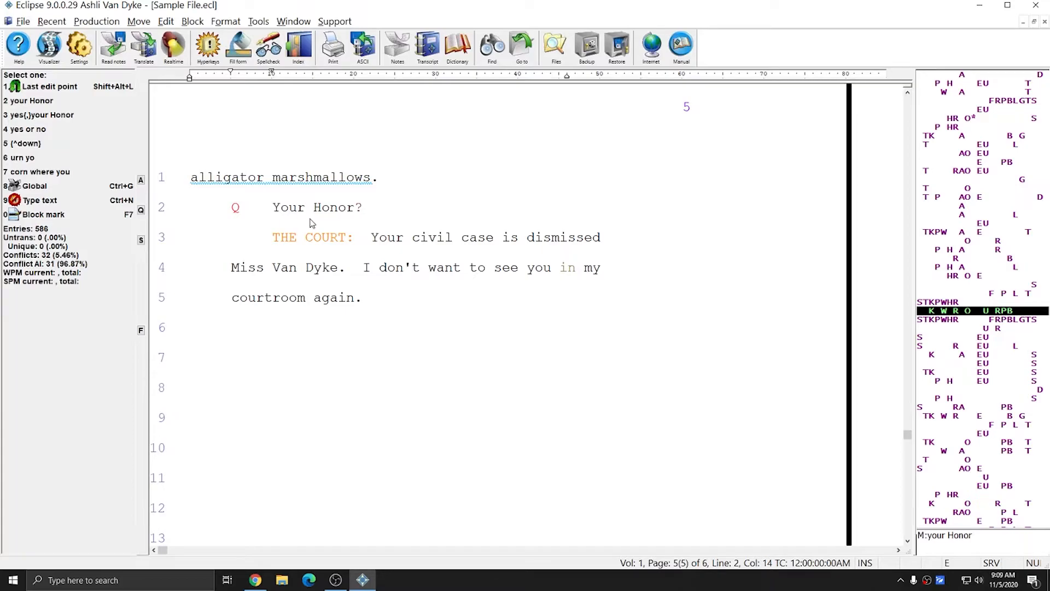
key(ctrl+Home)
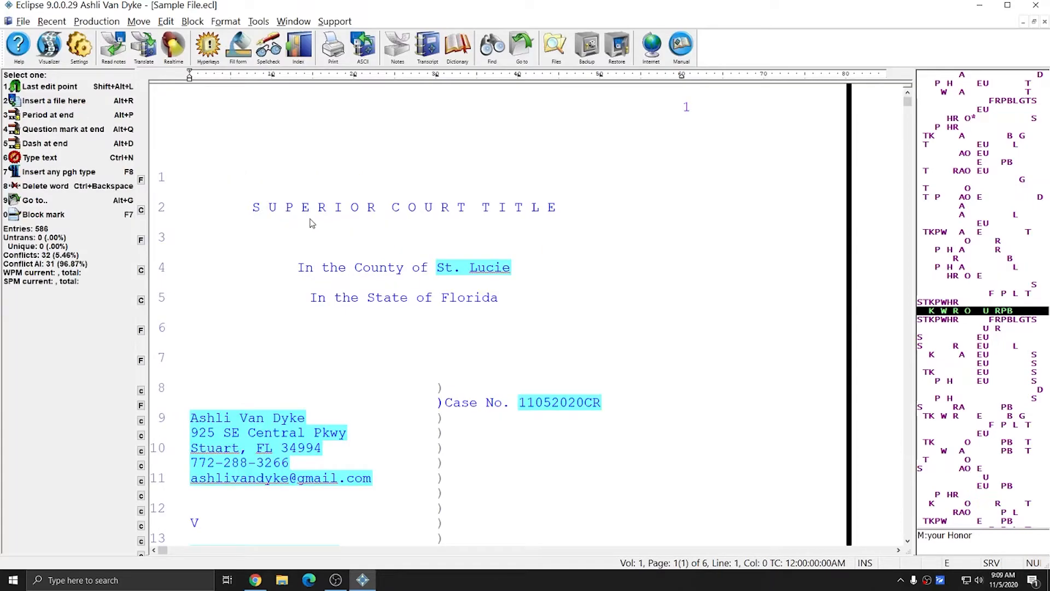
key(ctrl+f)
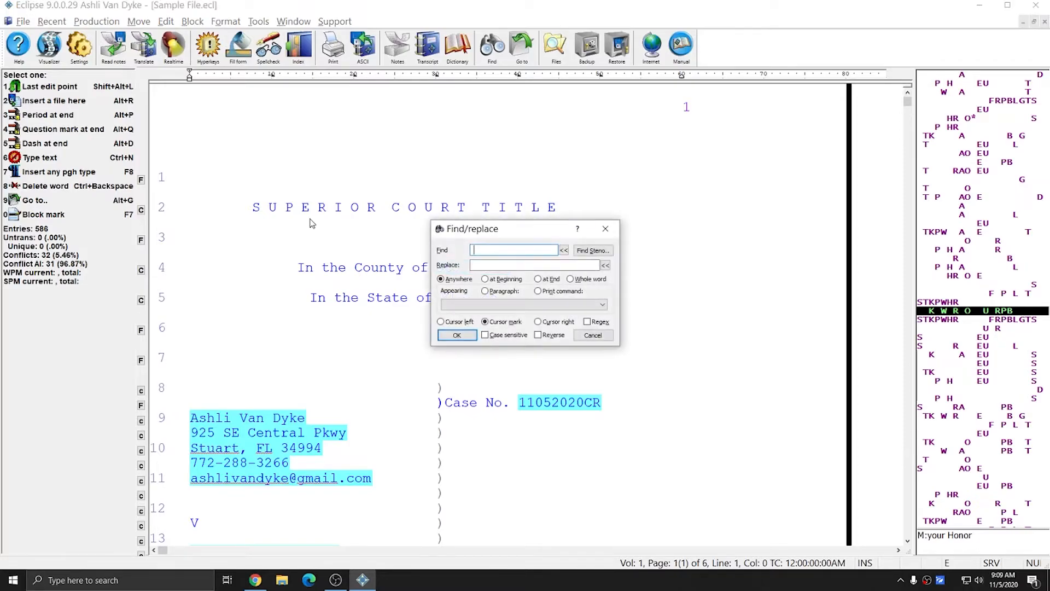
click(547, 291)
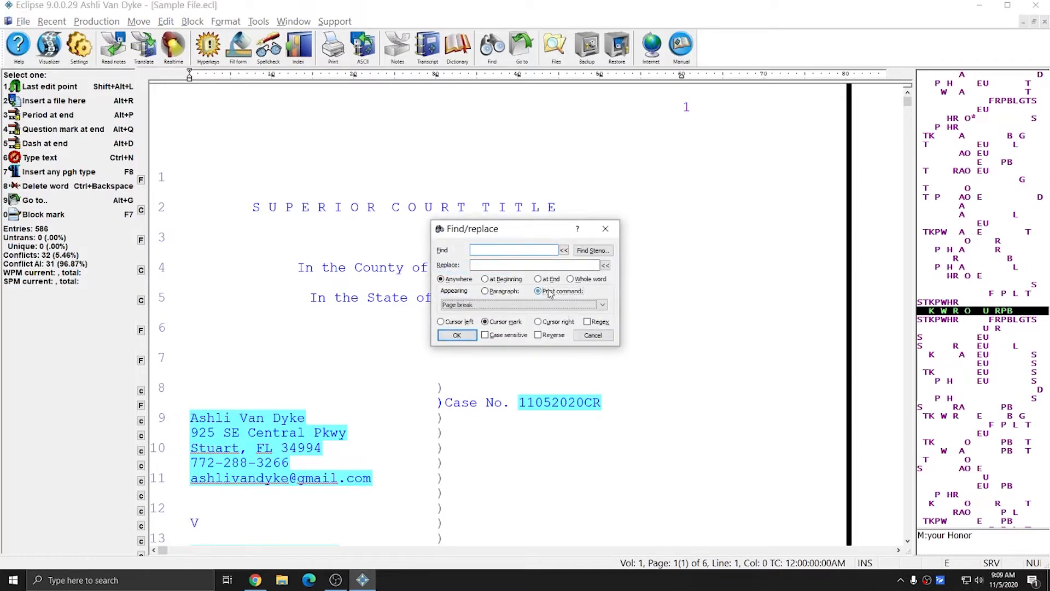
click(507, 304)
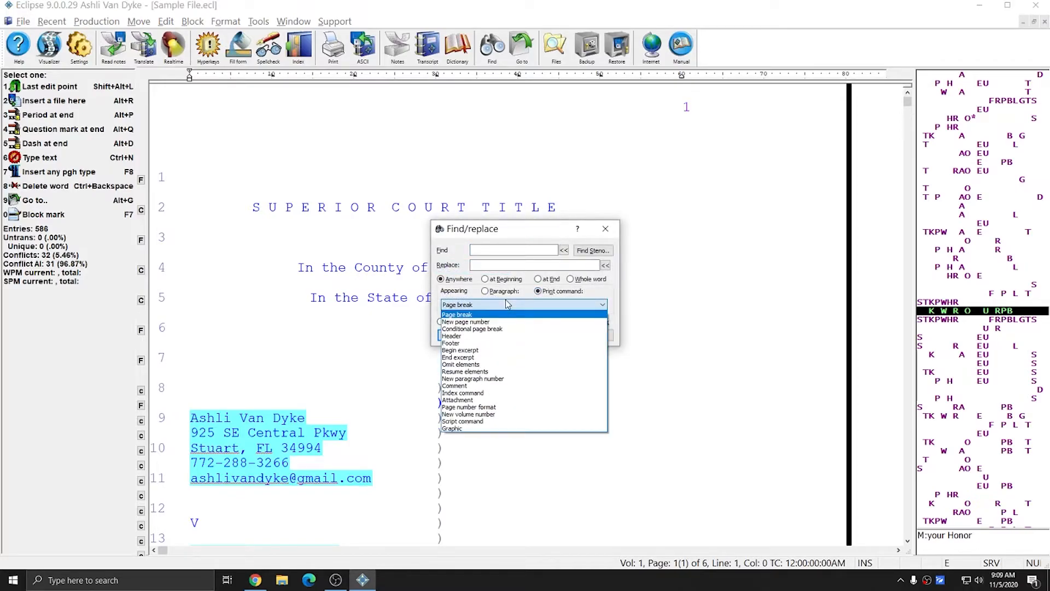
click(474, 385)
click(455, 336)
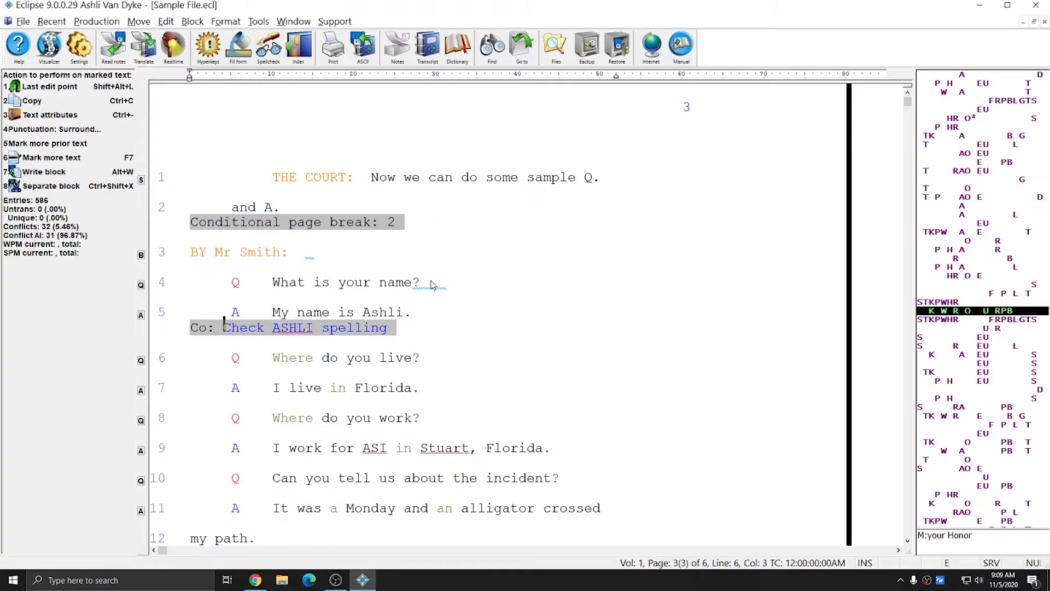
Continue the search to the comments on pages 4 and 5, and go back through the earlier ones to page 3.
key(ctrl+n)
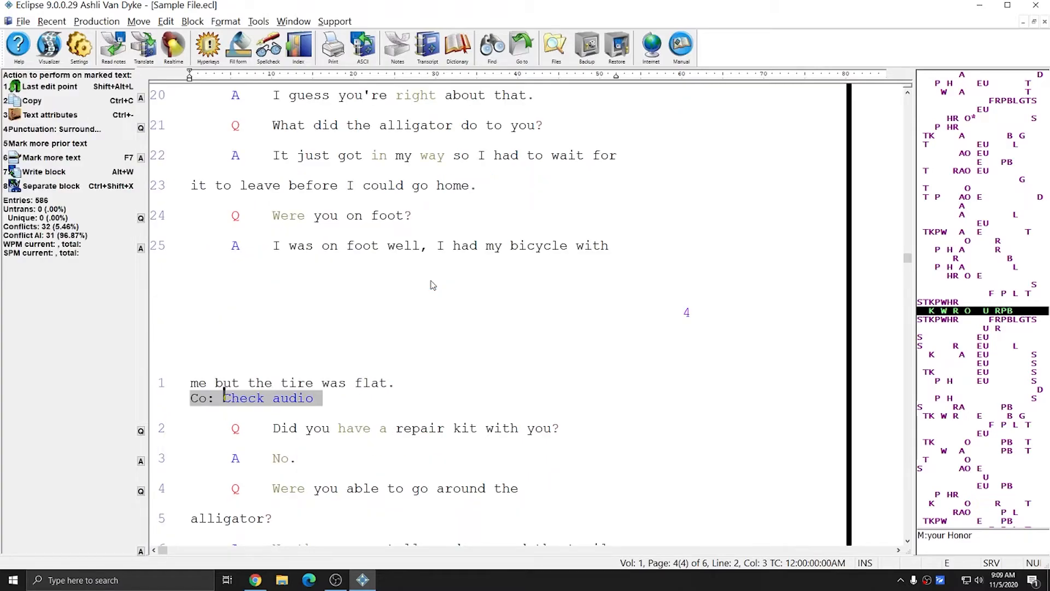
key(ctrl+n)
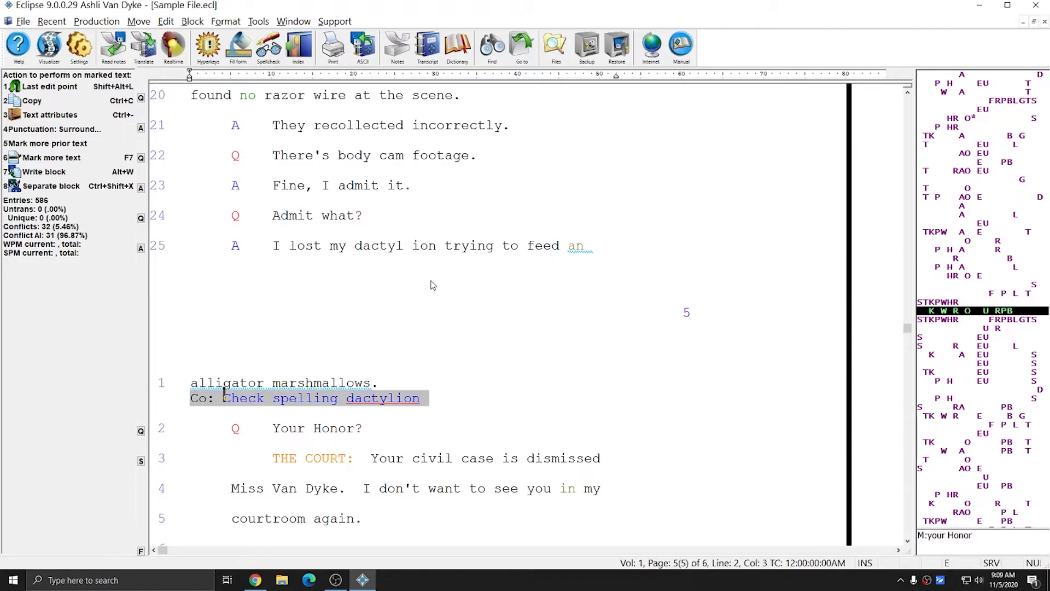
key(alt+shift+l)
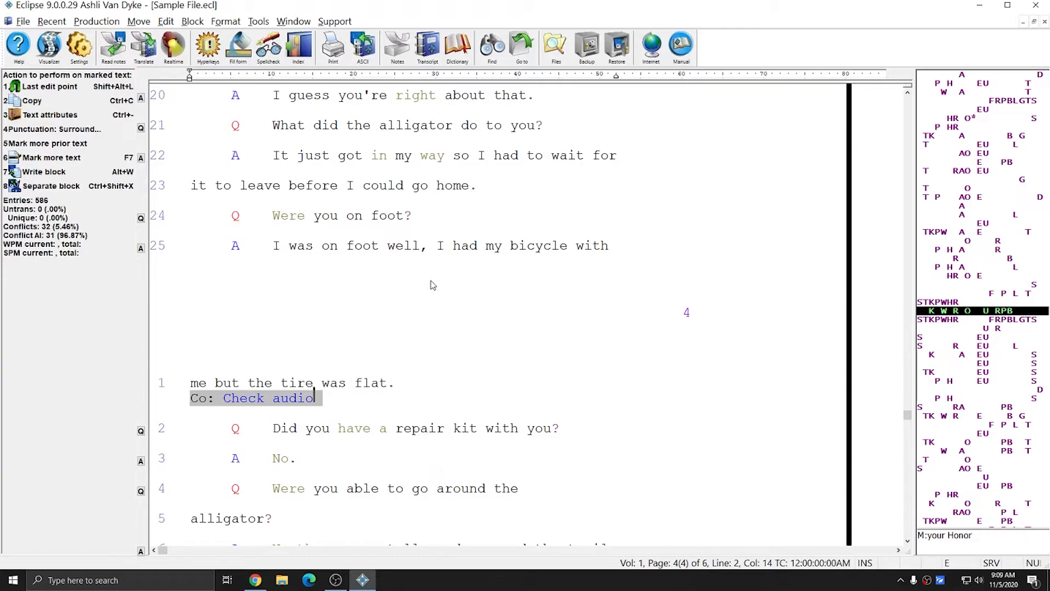
key(alt+shift+l)
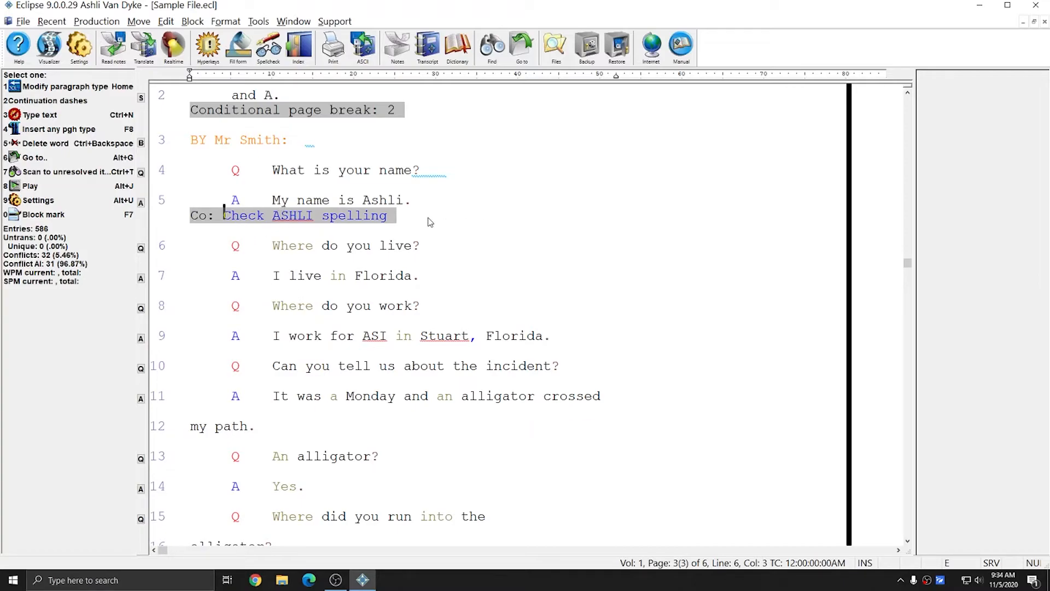
Output the transcript to PDF with the Draft option turned on in the print image options.
click(88, 24)
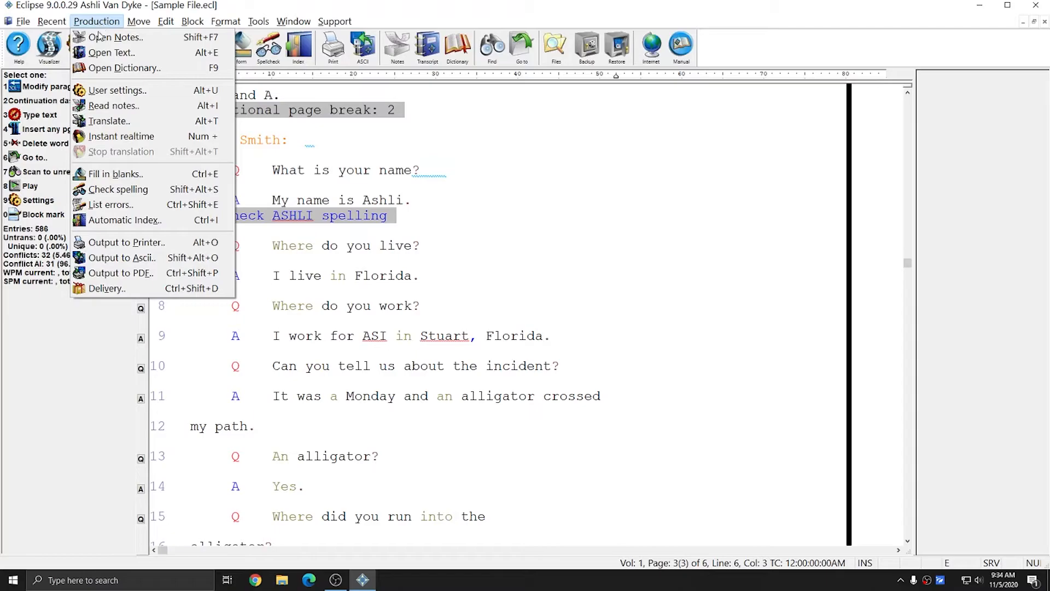
click(116, 274)
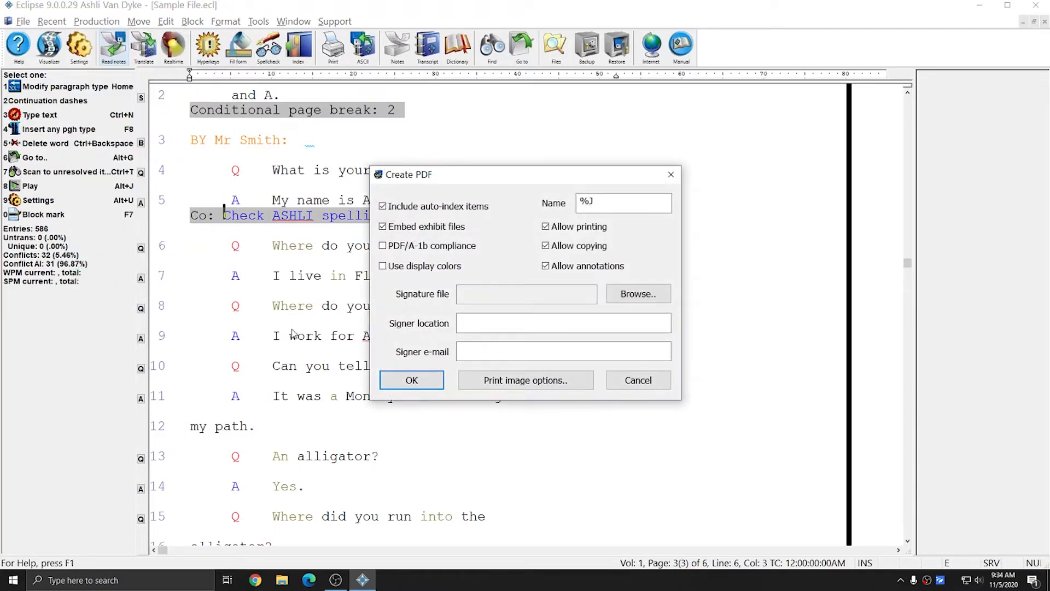
click(499, 383)
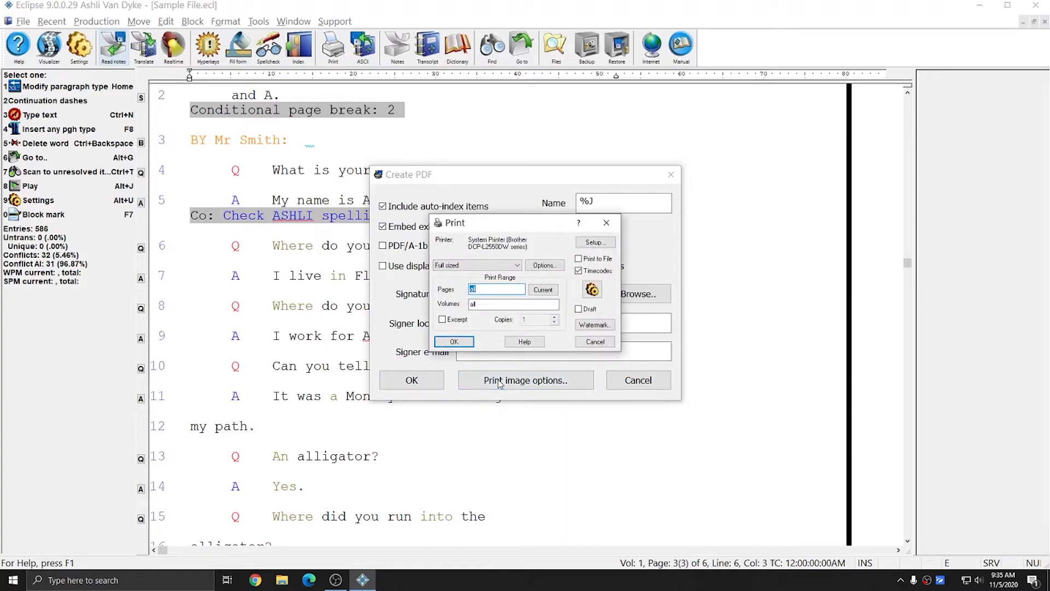
click(579, 310)
click(454, 342)
click(412, 380)
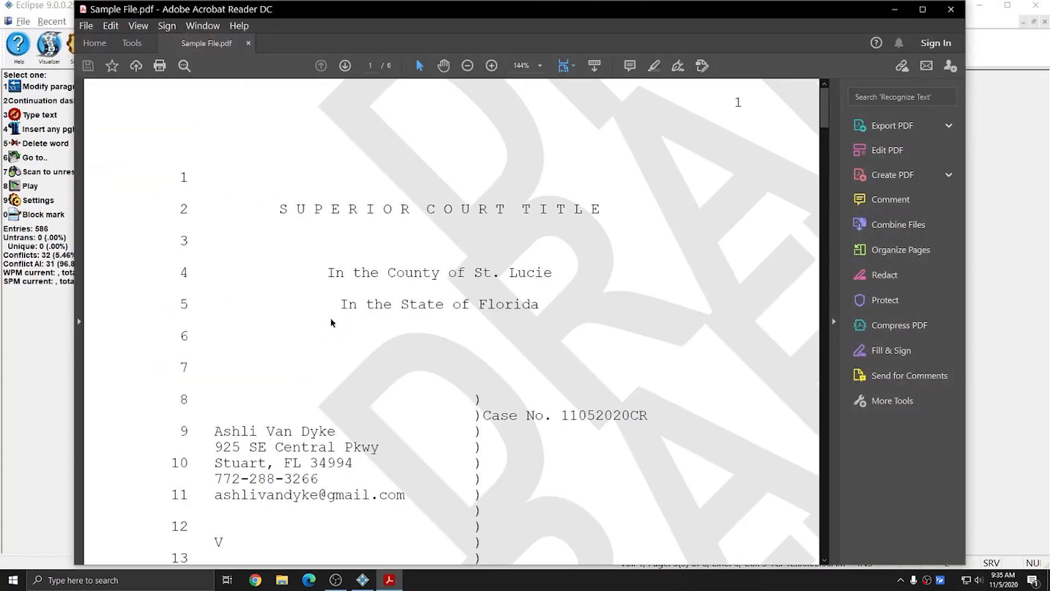
Examine the draft PDF in Acrobat Reader for the watermark and the comment lines on pages 3, 4 and 5.
scroll(332, 316, down, 3)
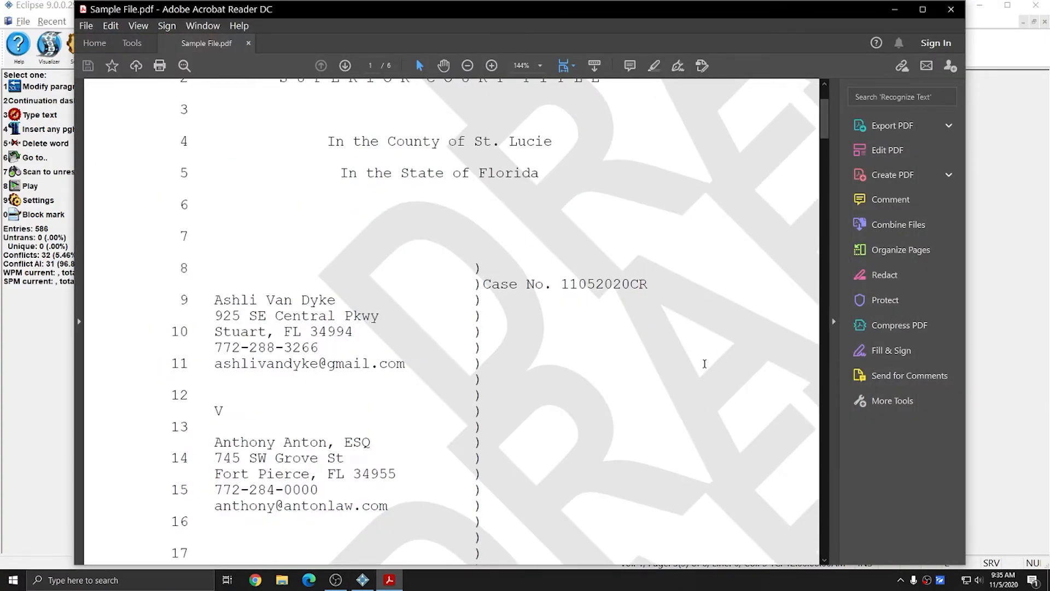
scroll(570, 328, down, 3)
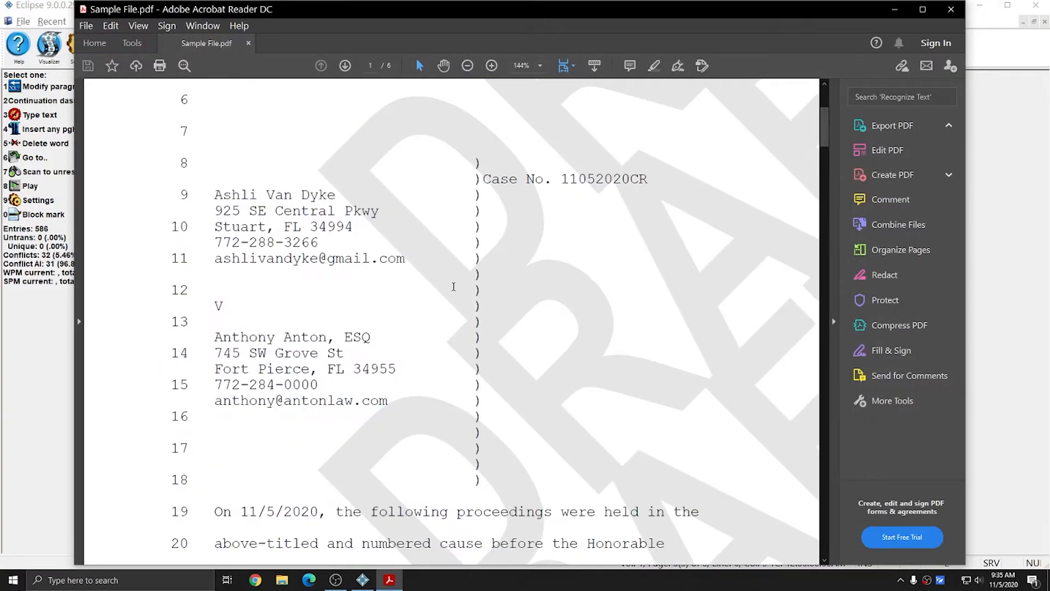
scroll(564, 328, down, 15)
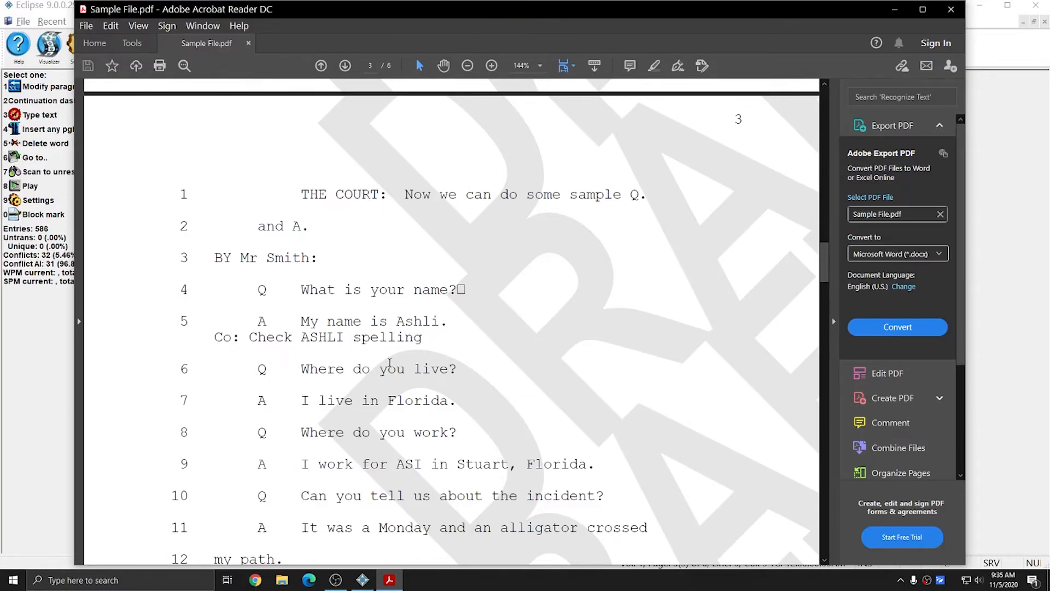
scroll(374, 362, down, 10)
scroll(387, 317, down, 7)
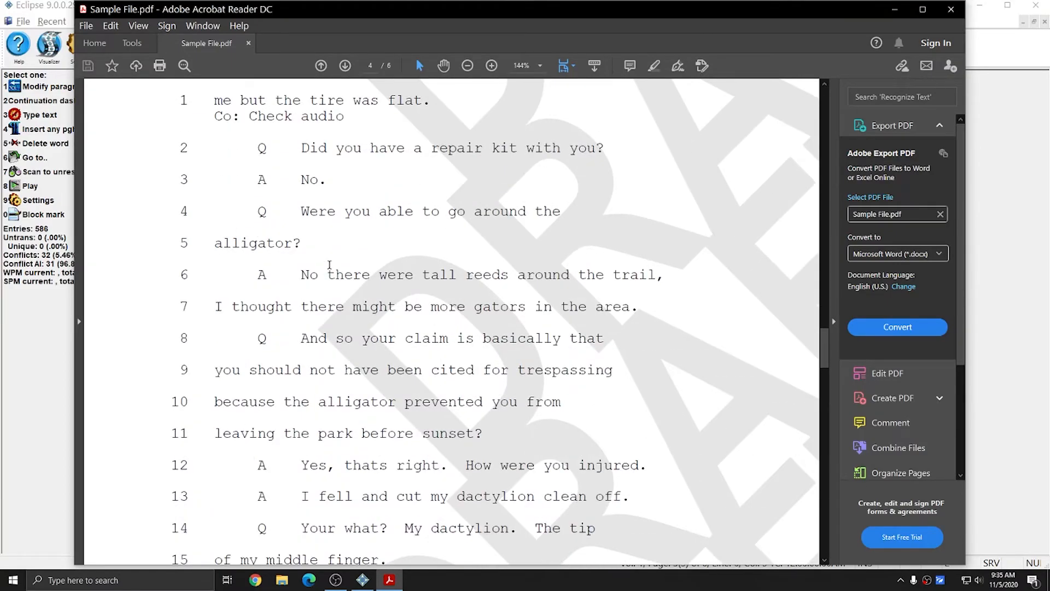
scroll(329, 265, down, 12)
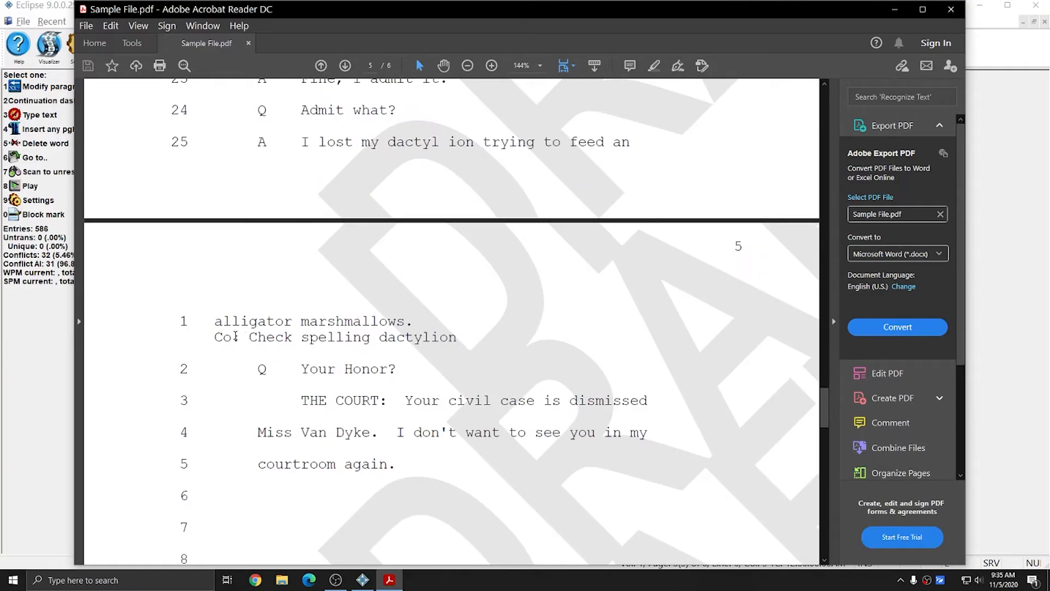